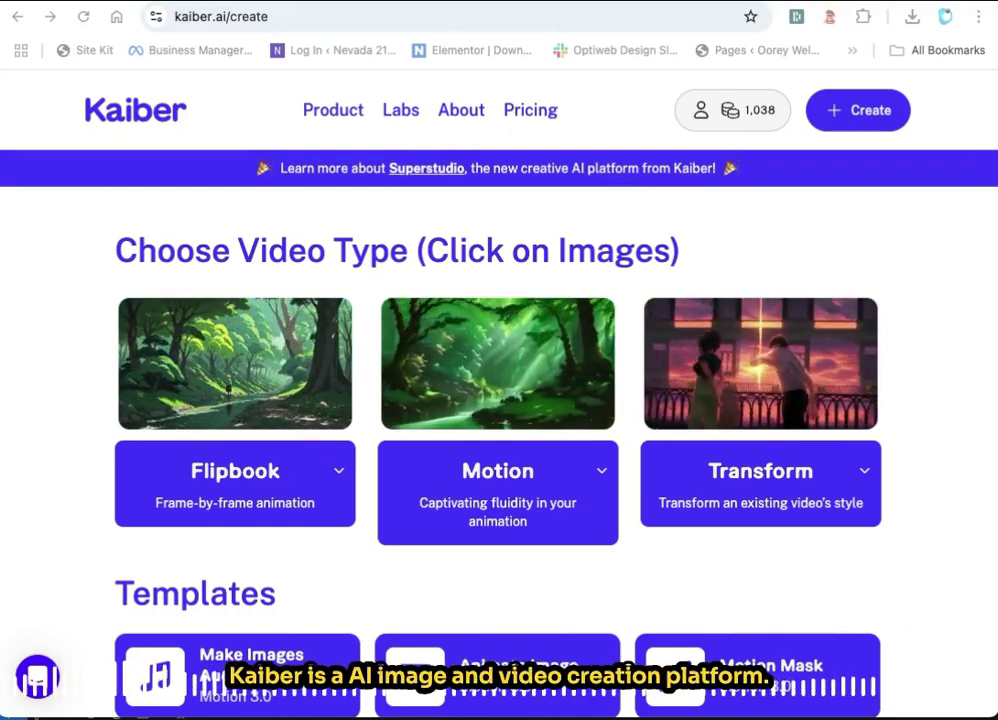
Visit the Kaiber Labs page and play its showcase video
{"action": "left_click", "coordinate": [400, 110]}
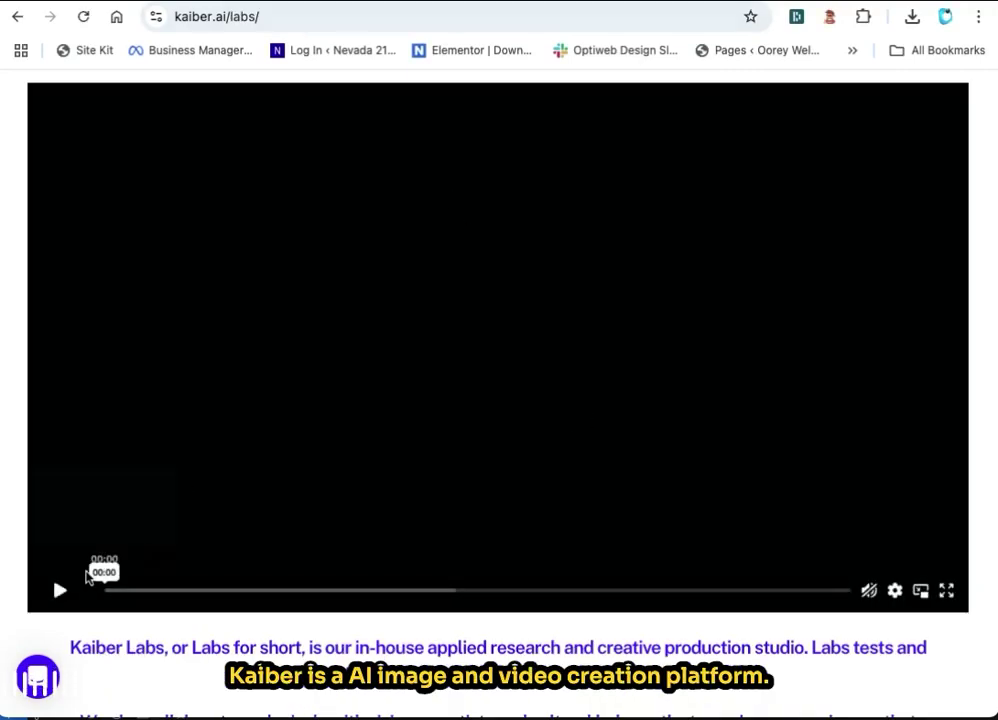
{"action": "left_click", "coordinate": [62, 590]}
{"action": "left_click", "coordinate": [62, 592]}
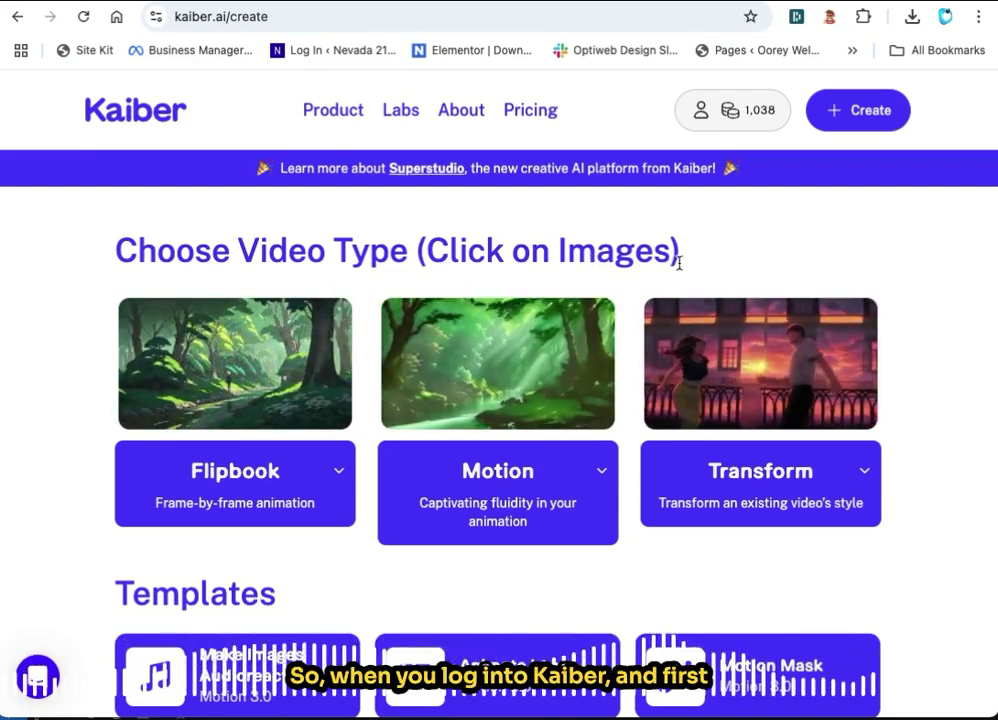
Look at the new Superstudio canvas, then return to the legacy Kaiber create page
{"action": "left_click", "coordinate": [556, 400]}
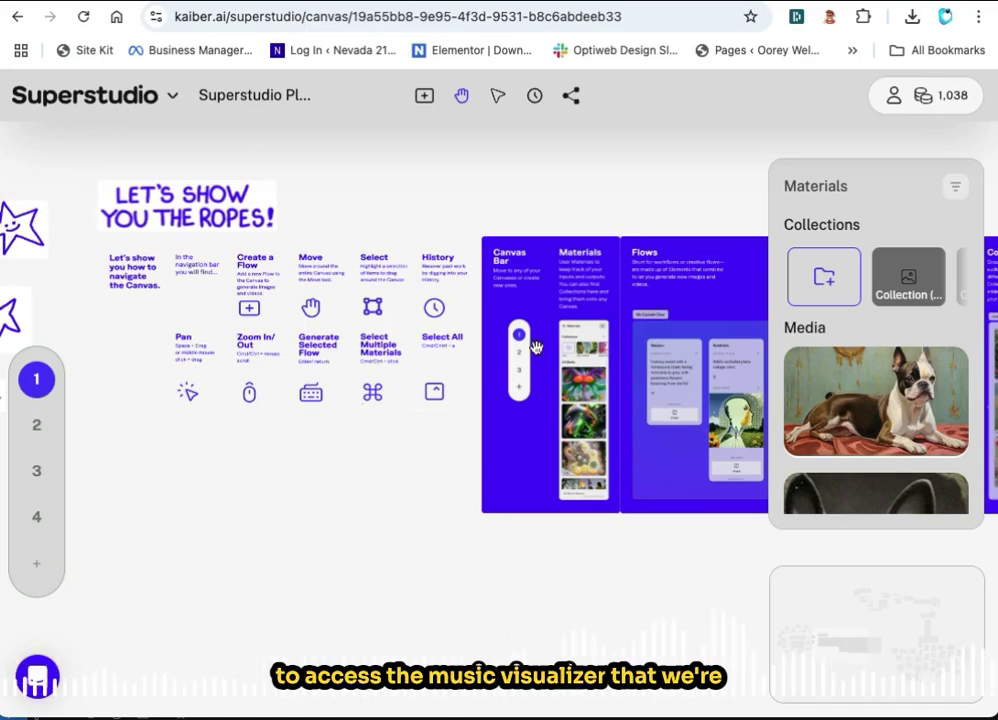
{"action": "left_click", "coordinate": [919, 101]}
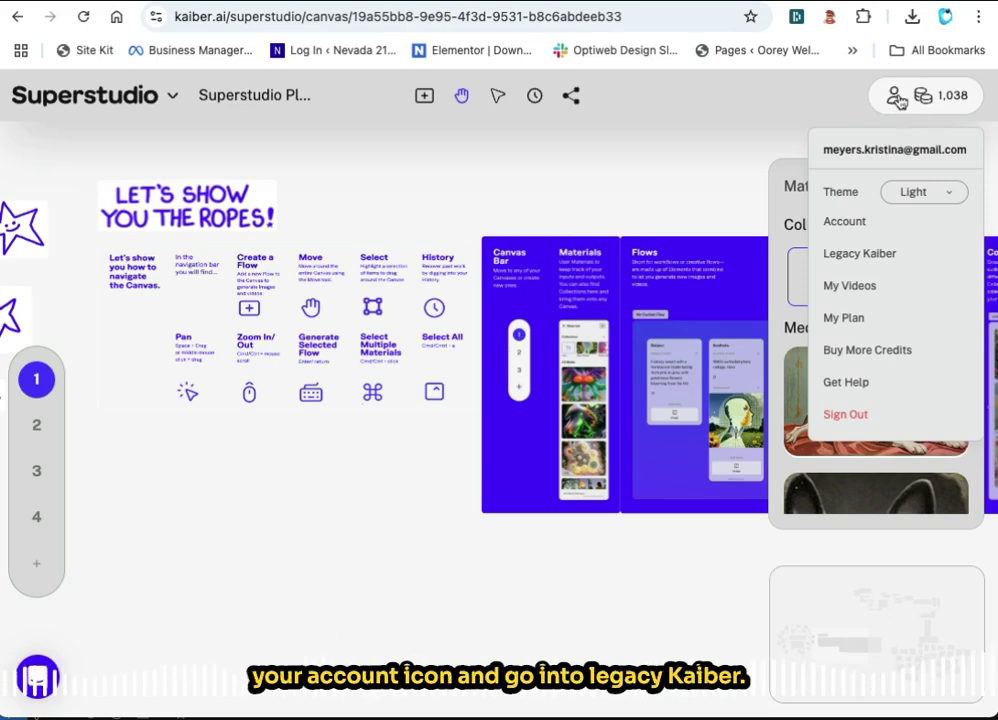
{"action": "left_click", "coordinate": [861, 257]}
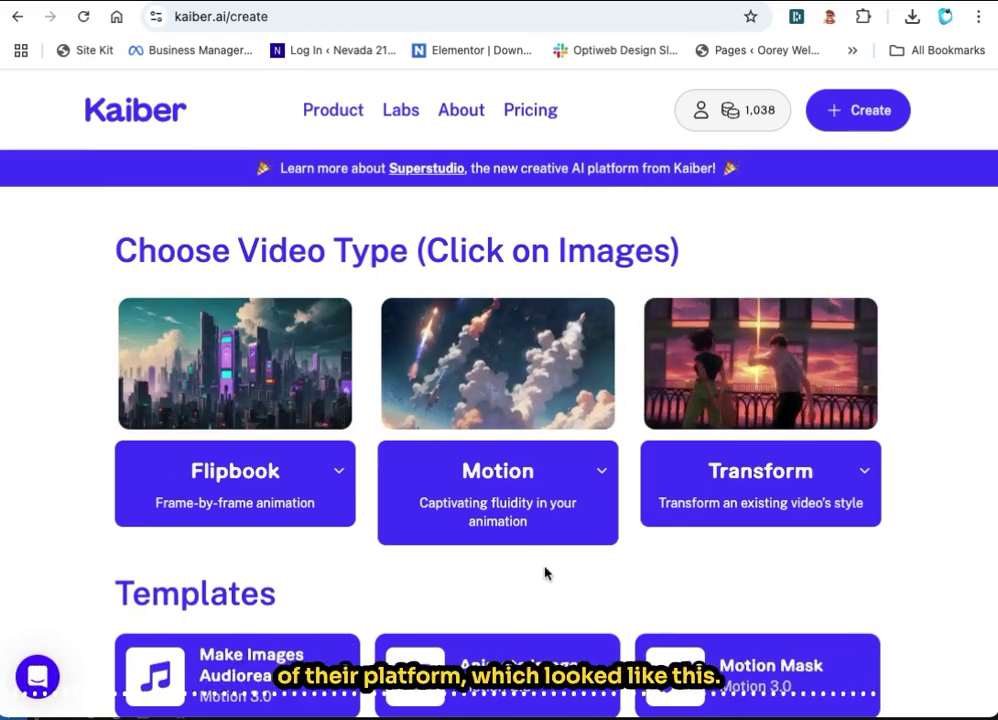
Start a new video from the Make Images Audioreactive template
{"action": "scroll", "coordinate": [546, 573], "scroll_direction": "down", "scroll_amount": 1}
{"action": "scroll", "coordinate": [67, 446], "scroll_direction": "down", "scroll_amount": 1}
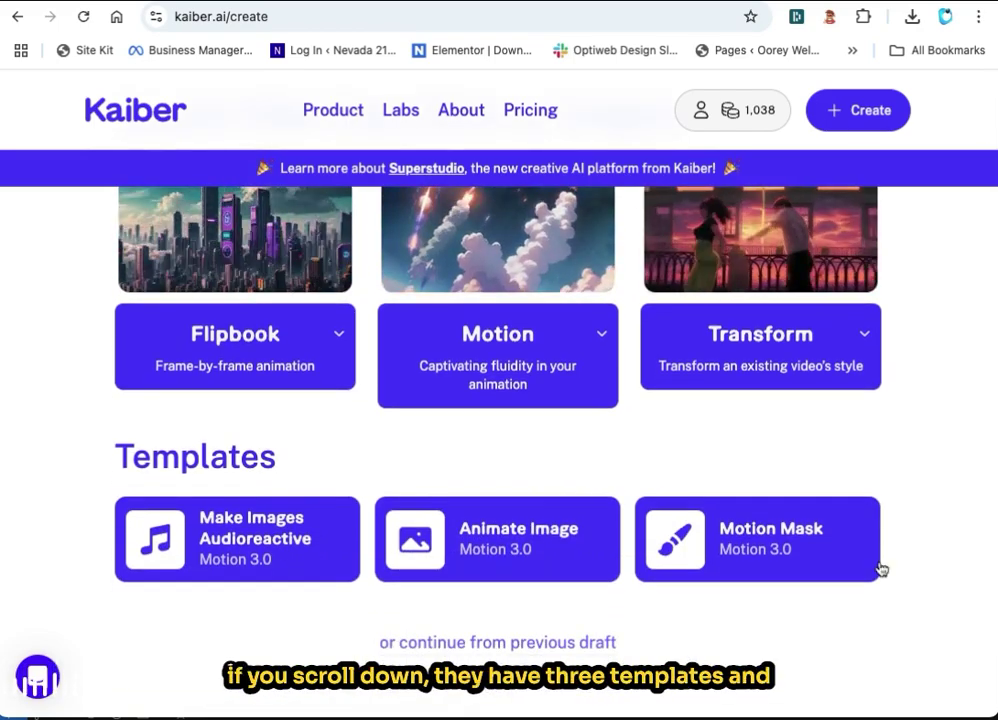
{"action": "left_click", "coordinate": [175, 543]}
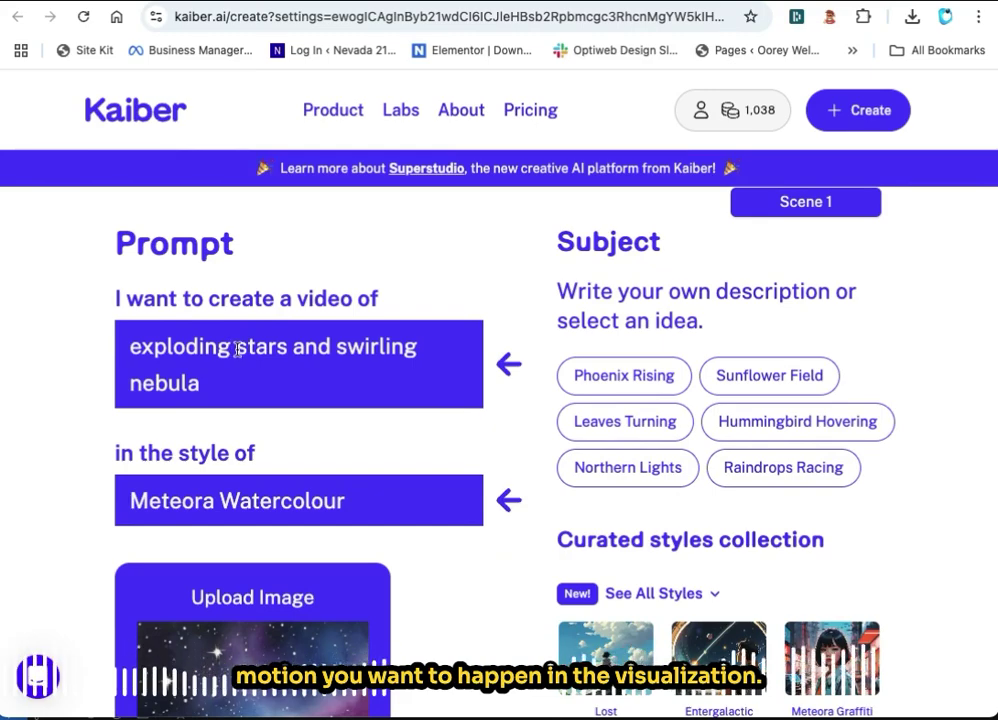
Expand and browse the full curated styles collection
{"action": "scroll", "coordinate": [236, 349], "scroll_direction": "down", "scroll_amount": 2}
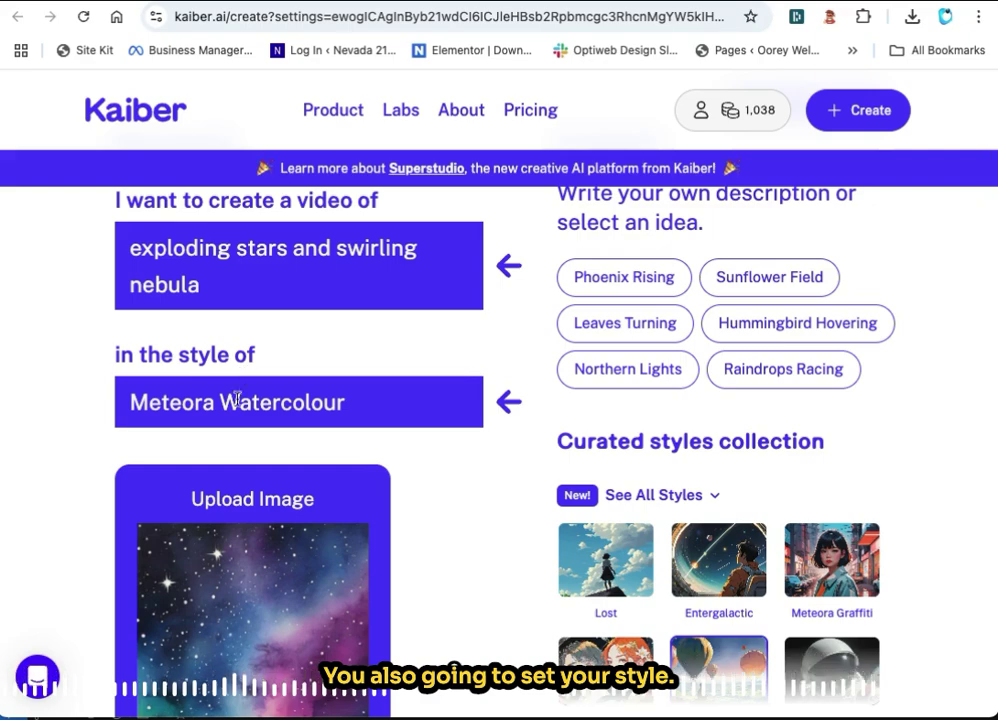
{"action": "scroll", "coordinate": [430, 393], "scroll_direction": "down", "scroll_amount": 2}
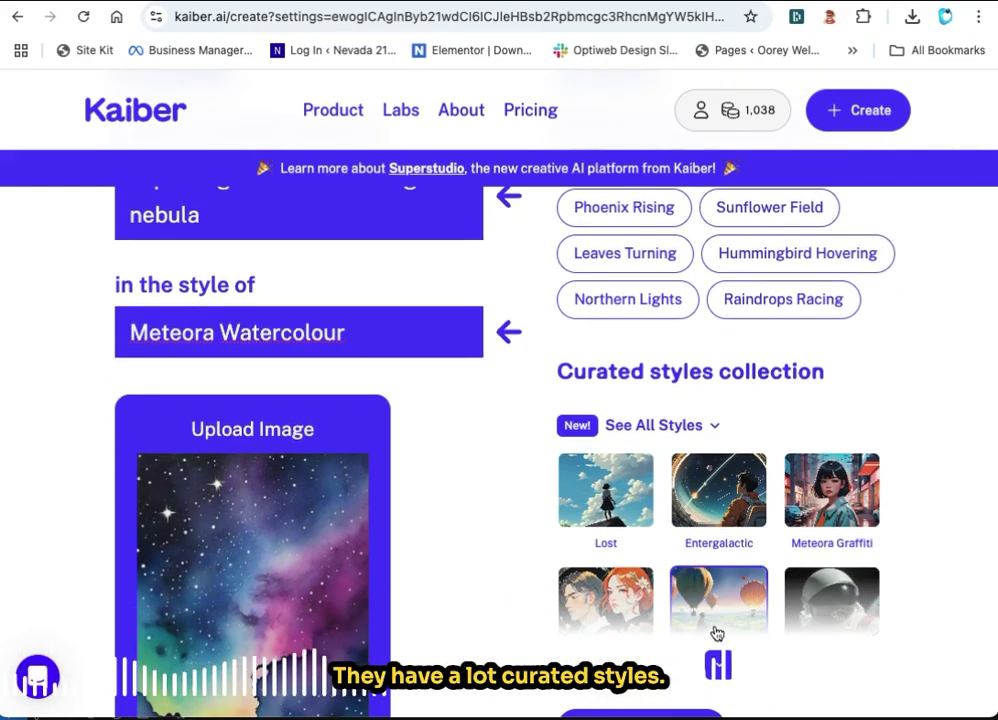
{"action": "left_click", "coordinate": [725, 660]}
{"action": "scroll", "coordinate": [730, 640], "scroll_direction": "down", "scroll_amount": 8}
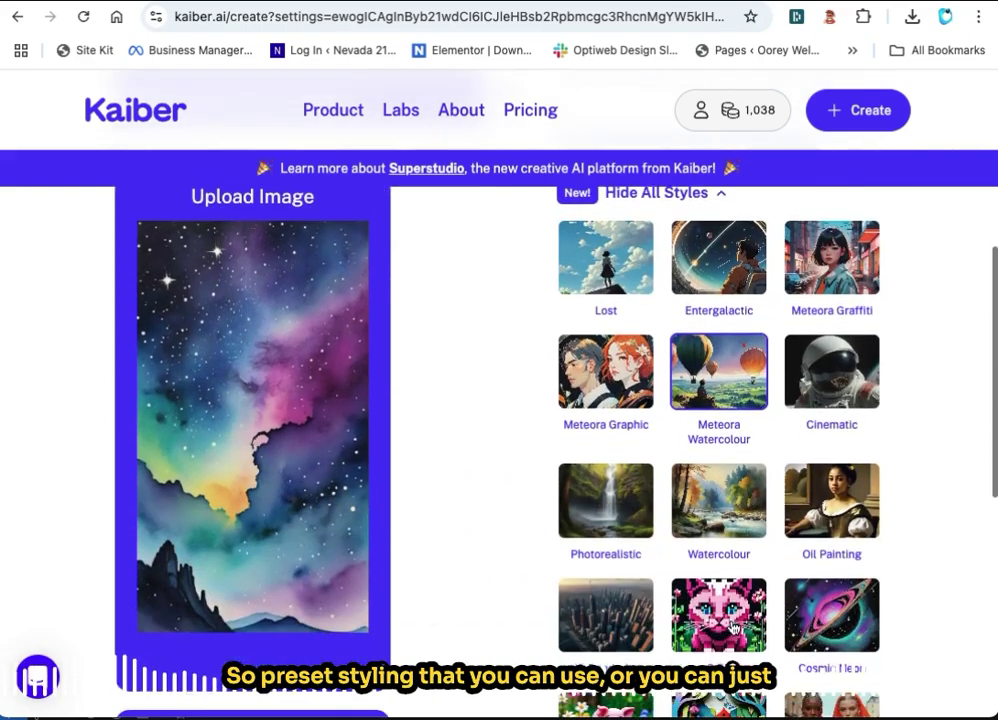
{"action": "scroll", "coordinate": [733, 627], "scroll_direction": "up", "scroll_amount": 5}
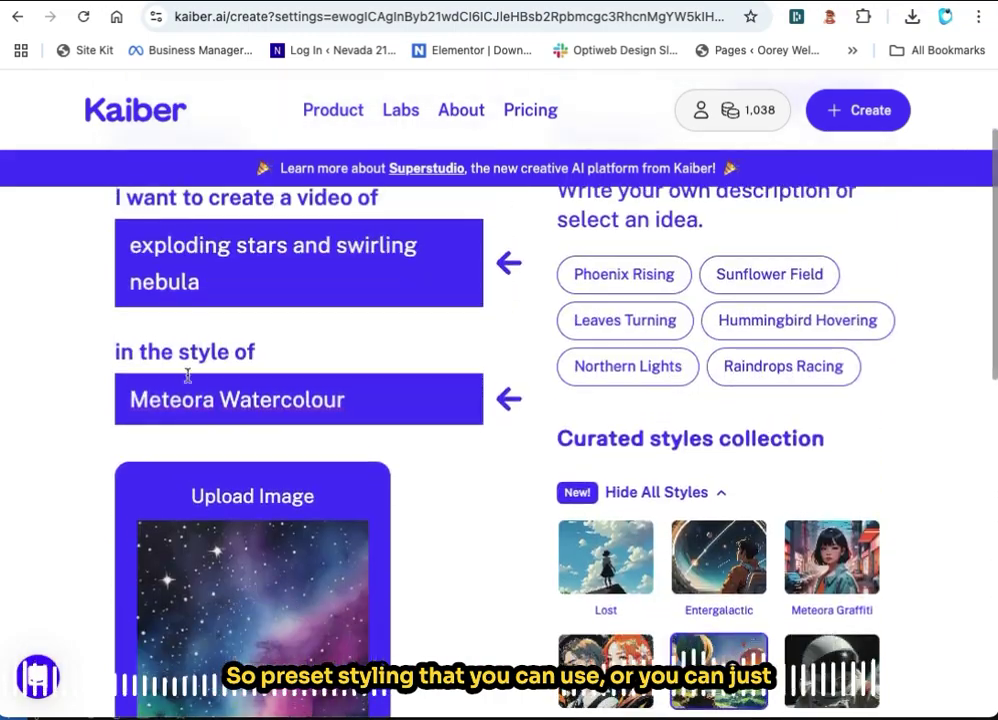
{"action": "scroll", "coordinate": [243, 402], "scroll_direction": "down", "scroll_amount": 5}
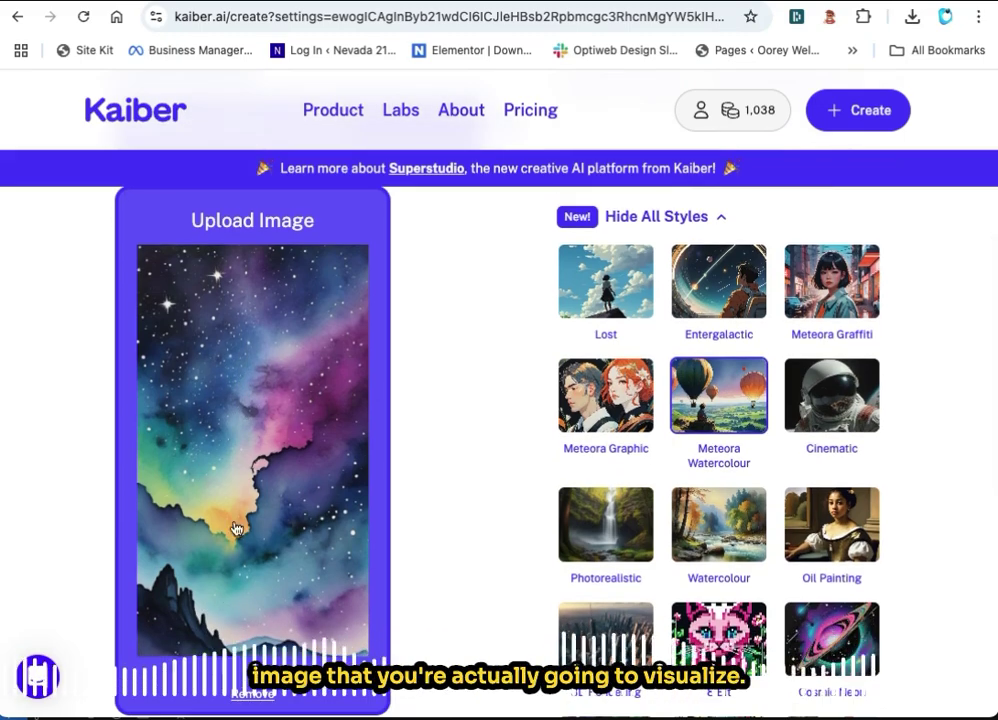
{"action": "scroll", "coordinate": [252, 484], "scroll_direction": "down", "scroll_amount": 7}
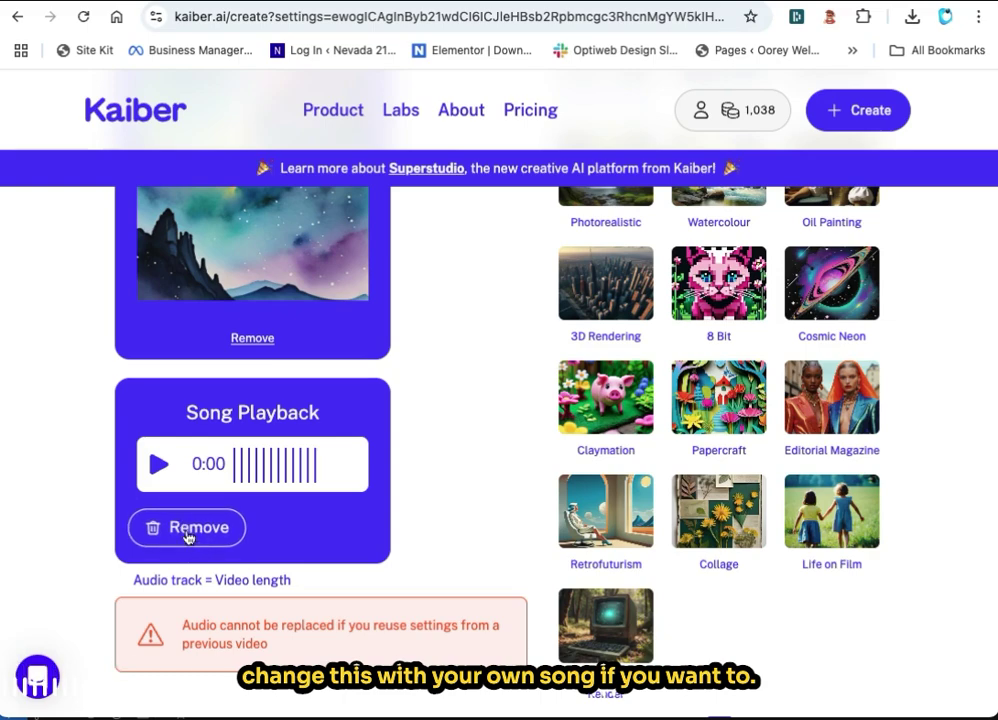
Open the jellyfish photo on Unsplash and download it free
{"action": "scroll", "coordinate": [489, 396], "scroll_direction": "up", "scroll_amount": 5}
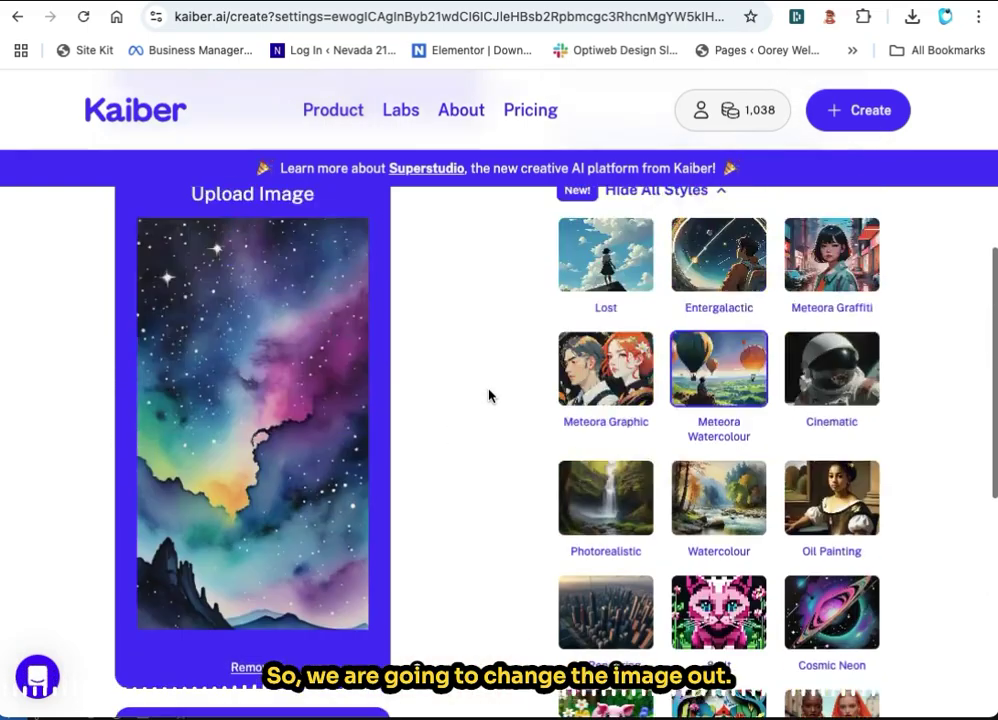
{"action": "scroll", "coordinate": [489, 396], "scroll_direction": "up", "scroll_amount": 3}
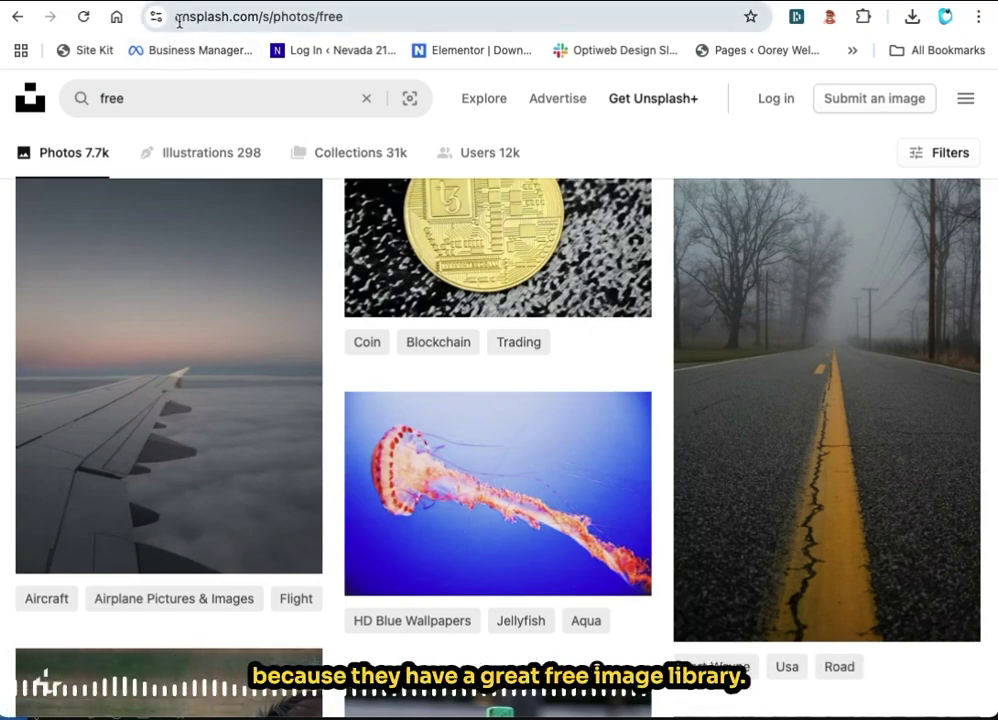
{"action": "left_click", "coordinate": [503, 455]}
{"action": "left_click", "coordinate": [829, 112]}
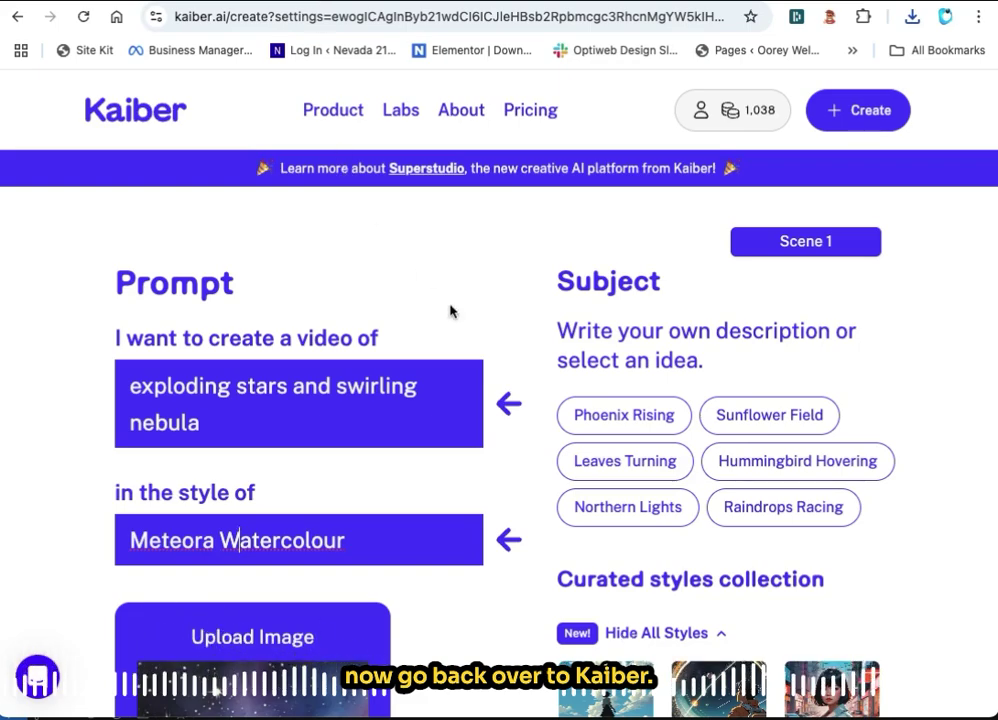
Remove the template's galaxy watercolour image so the jellyfish photo can replace it
{"action": "scroll", "coordinate": [450, 311], "scroll_direction": "down", "scroll_amount": 4}
{"action": "scroll", "coordinate": [400, 500], "scroll_direction": "down", "scroll_amount": 1}
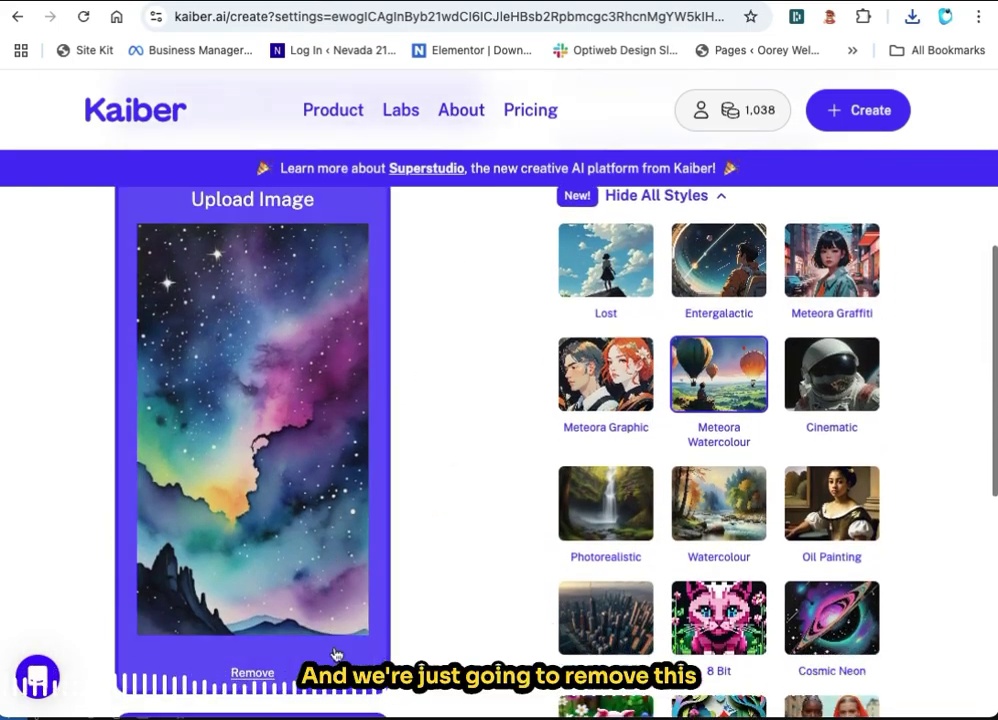
{"action": "left_click", "coordinate": [262, 672]}
{"action": "scroll", "coordinate": [375, 605], "scroll_direction": "up", "scroll_amount": 2}
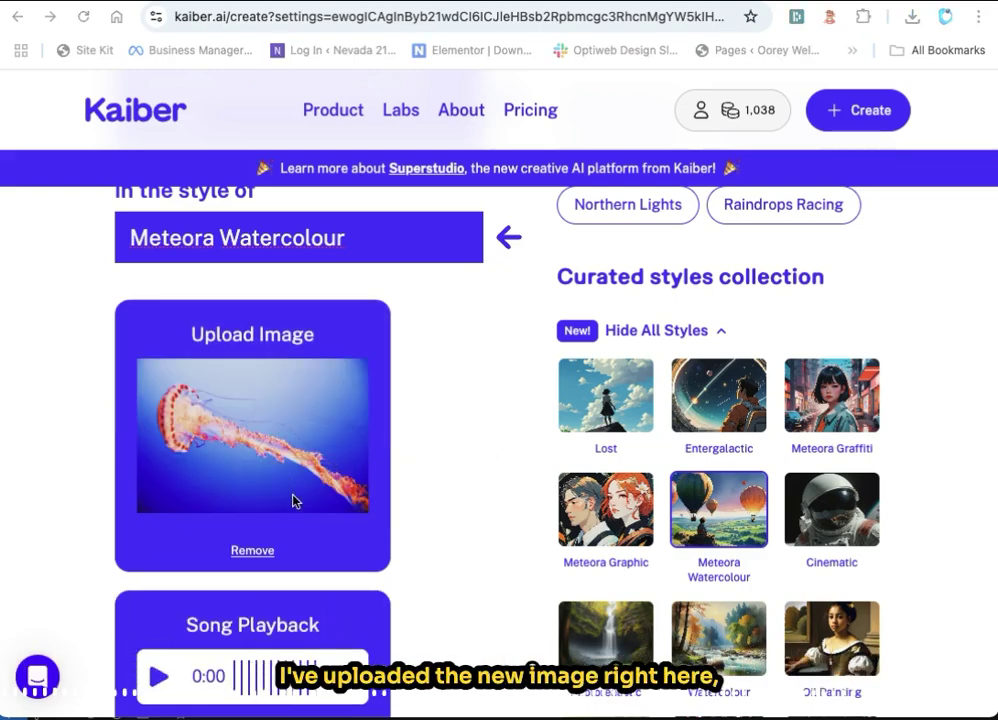
{"action": "scroll", "coordinate": [295, 501], "scroll_direction": "down", "scroll_amount": 3}
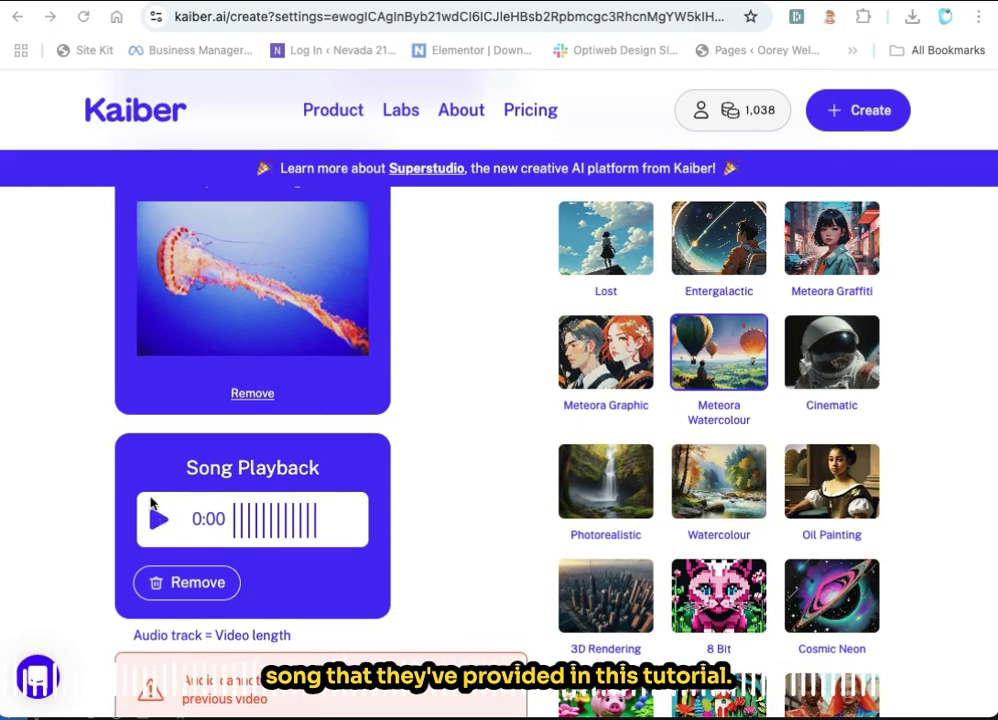
{"action": "scroll", "coordinate": [200, 460], "scroll_direction": "up", "scroll_amount": 5}
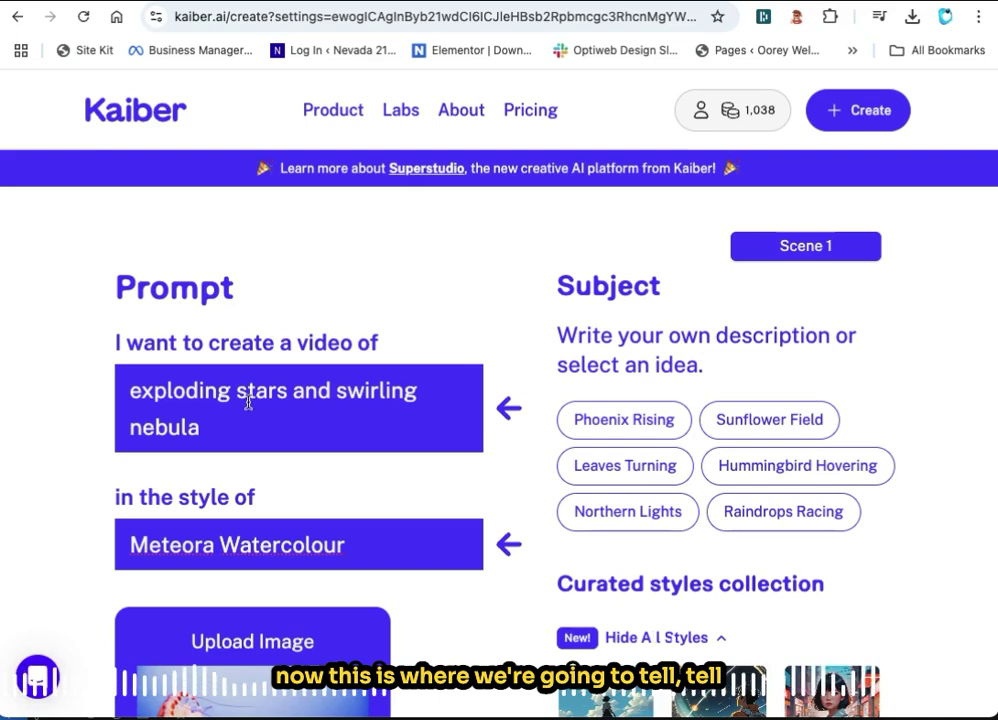
Replace the prompt with 'swirling and swimming through the ocean to a hypnotic beat'
{"action": "scroll", "coordinate": [218, 397], "scroll_direction": "down", "scroll_amount": 1}
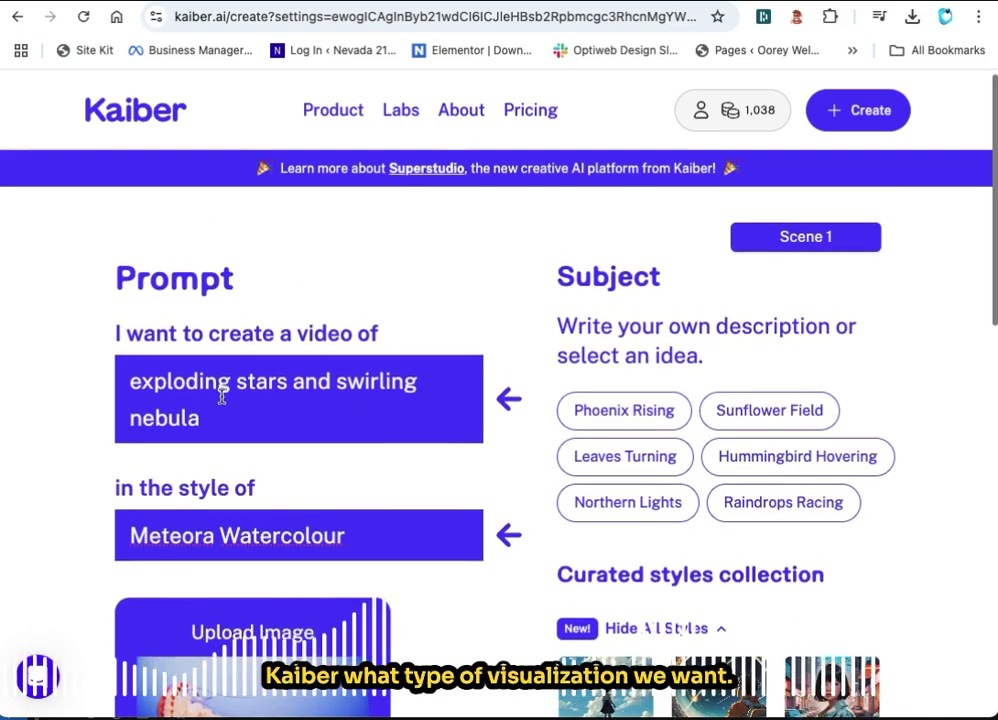
{"action": "triple_click", "coordinate": [194, 392]}
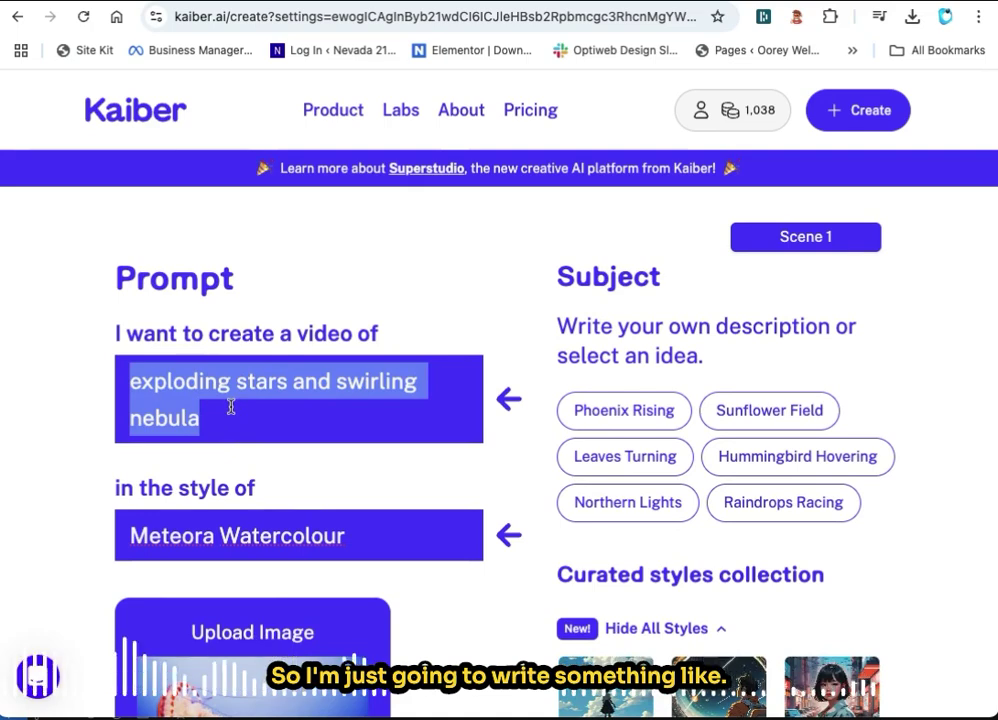
{"action": "type", "text": "swirling and swimming through the ocean to a hypnotic beat"}
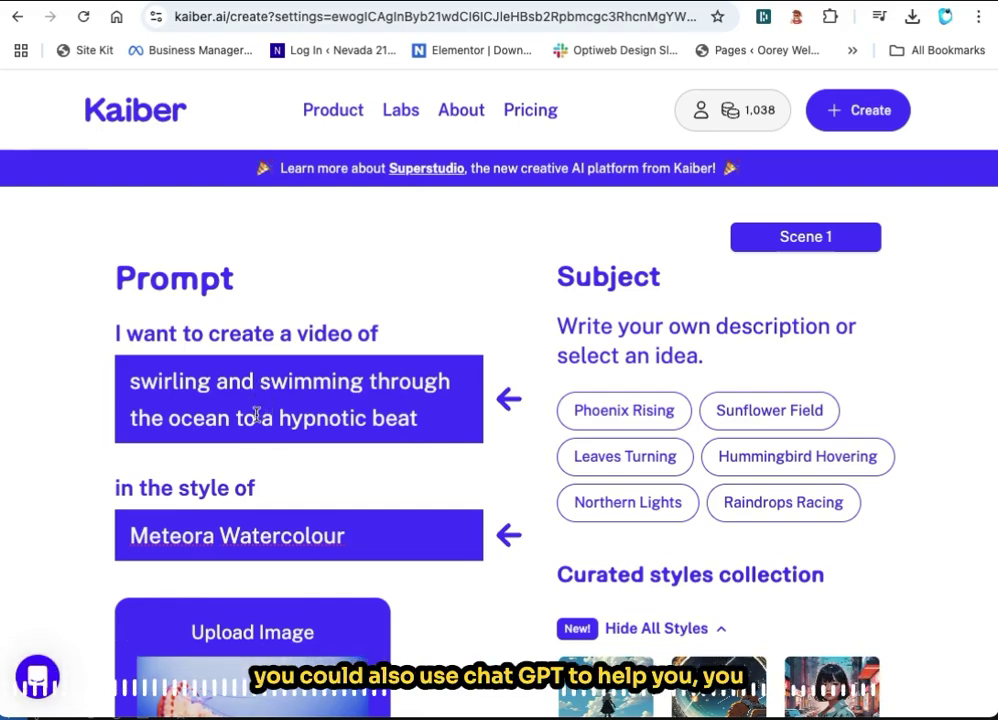
Change the style from Meteora Watercolour to Entergalactic
{"action": "scroll", "coordinate": [261, 395], "scroll_direction": "down", "scroll_amount": 3}
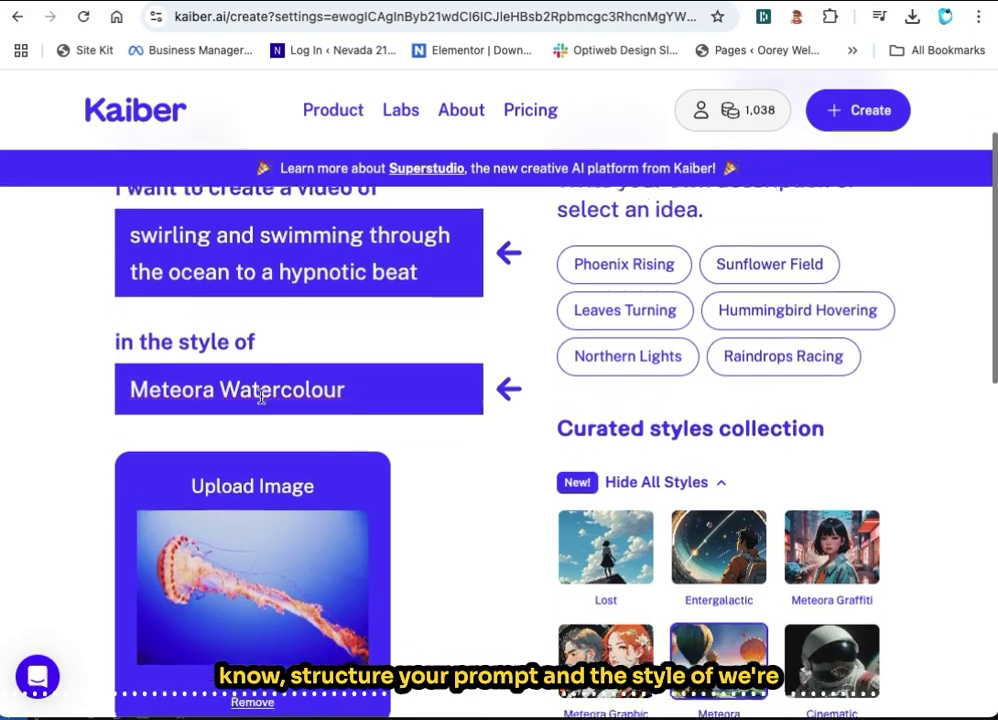
{"action": "double_click", "coordinate": [262, 376]}
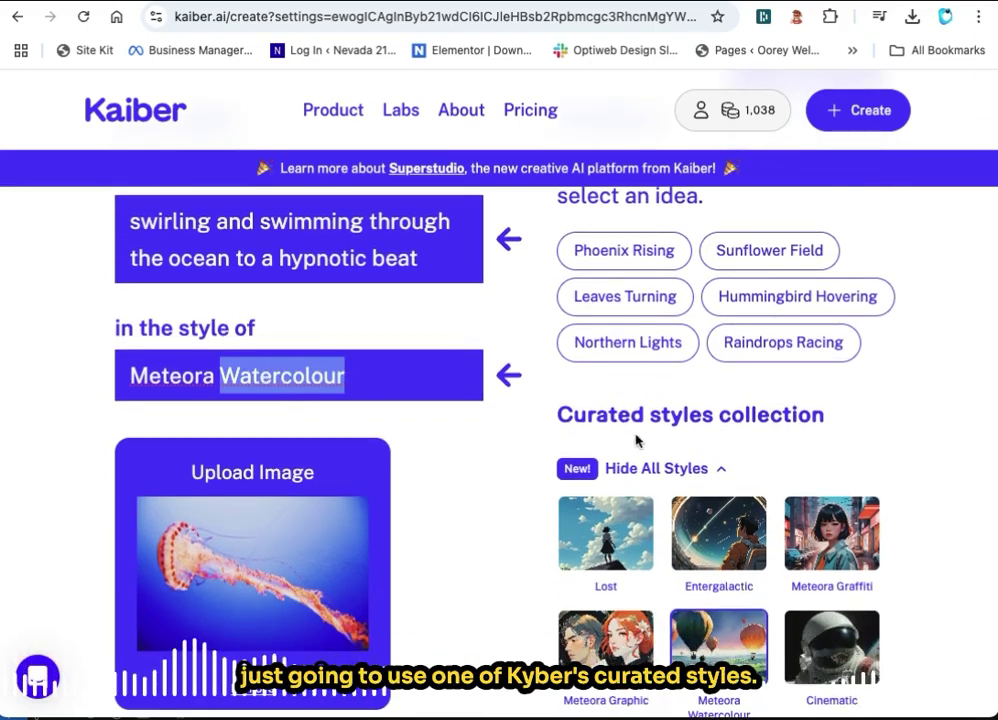
{"action": "scroll", "coordinate": [645, 445], "scroll_direction": "up", "scroll_amount": 1}
{"action": "scroll", "coordinate": [664, 461], "scroll_direction": "down", "scroll_amount": 3}
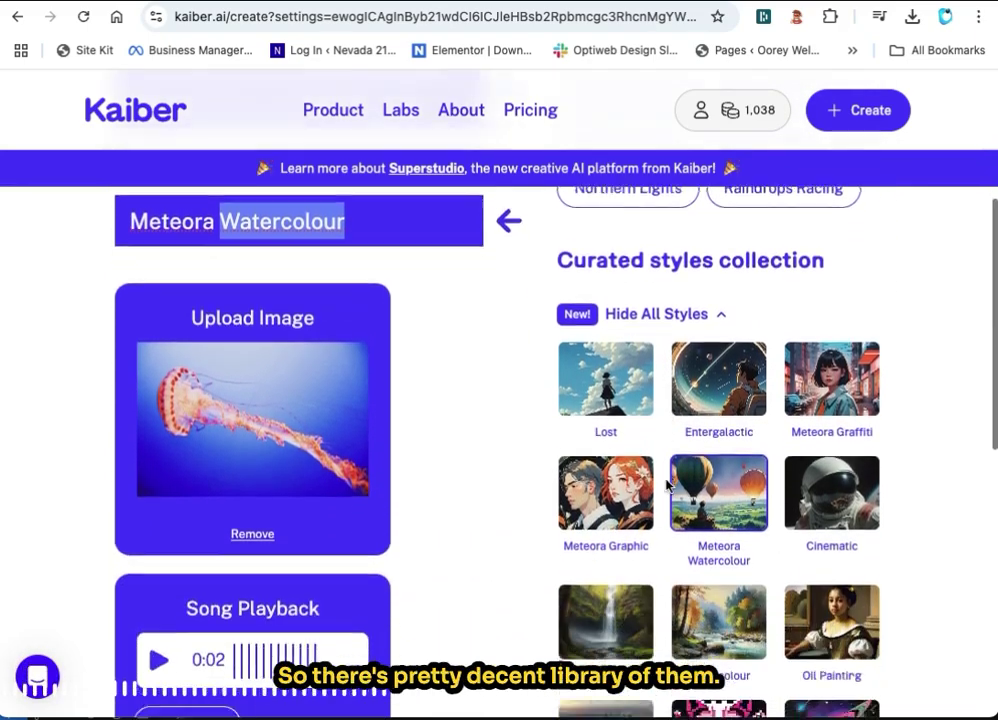
{"action": "scroll", "coordinate": [668, 500], "scroll_direction": "down", "scroll_amount": 8}
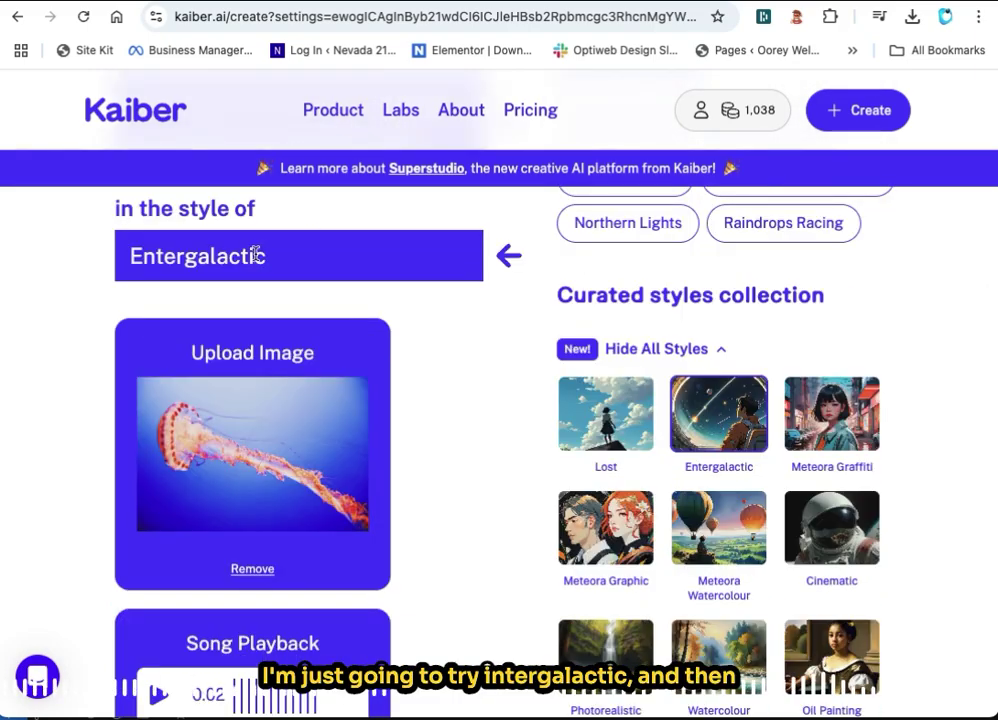
Open the video settings for this scene
{"action": "scroll", "coordinate": [351, 272], "scroll_direction": "down", "scroll_amount": 7}
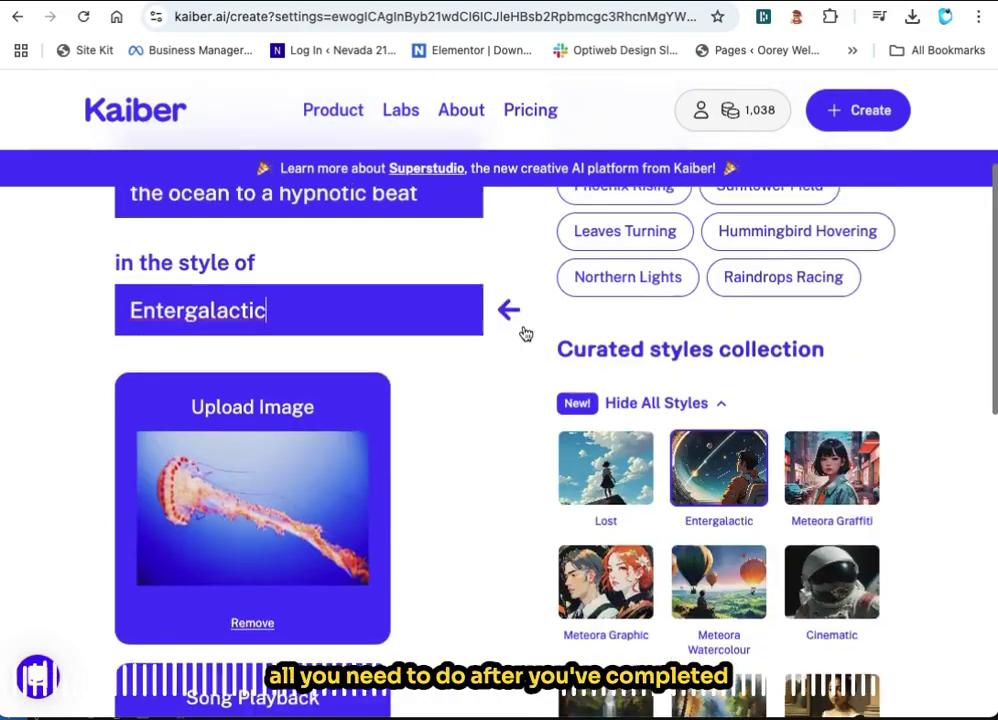
{"action": "scroll", "coordinate": [524, 332], "scroll_direction": "up", "scroll_amount": 5}
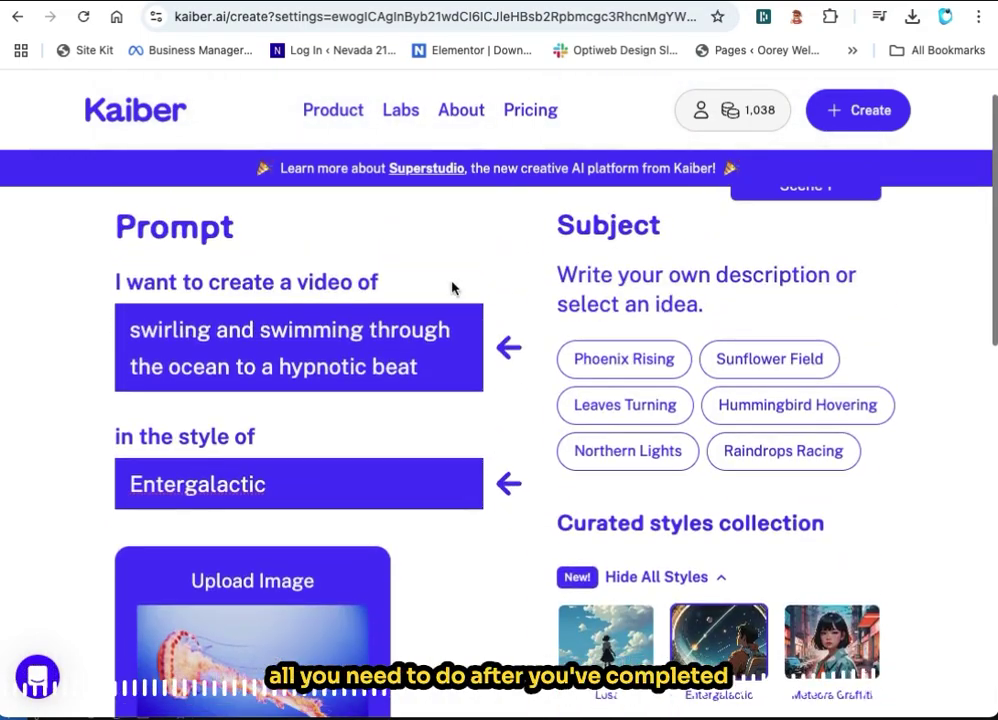
{"action": "scroll", "coordinate": [532, 412], "scroll_direction": "down", "scroll_amount": 12}
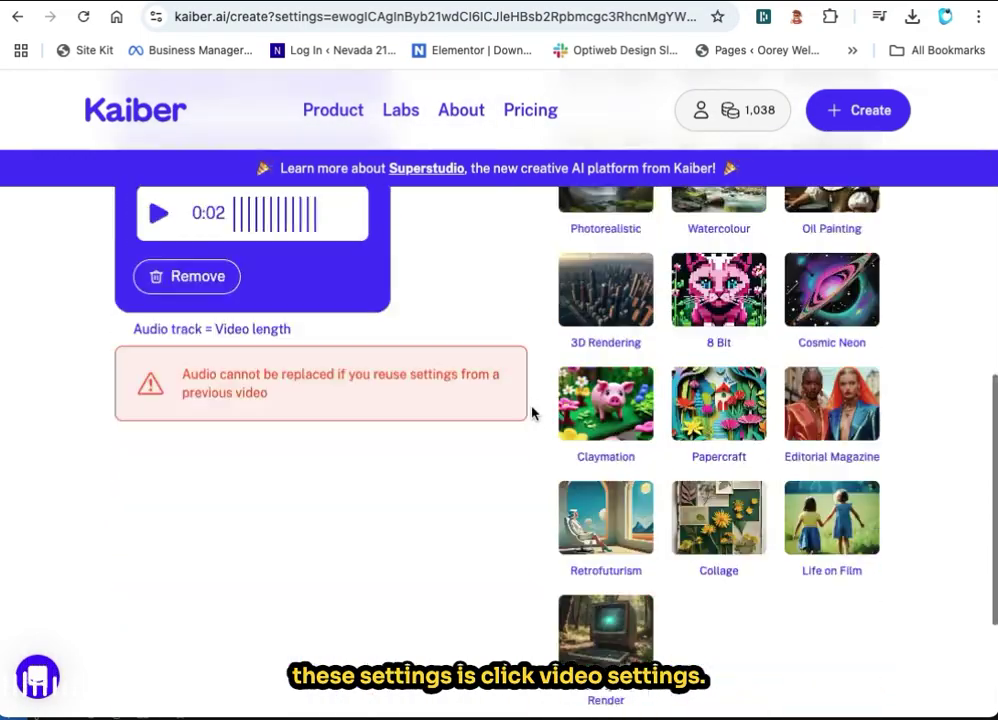
{"action": "left_click", "coordinate": [655, 574]}
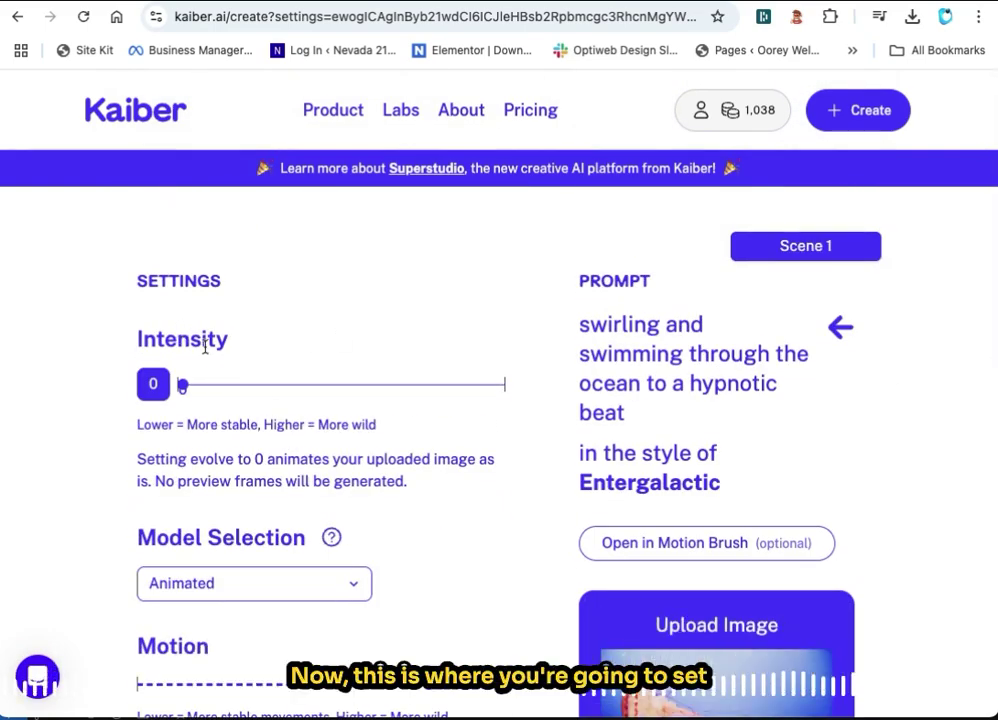
Drag the Intensity slider from 0 up to 5, keeping the Animated model
{"action": "left_click_drag", "start_coordinate": [138, 427], "coordinate": [178, 423]}
{"action": "left_click", "coordinate": [152, 384]}
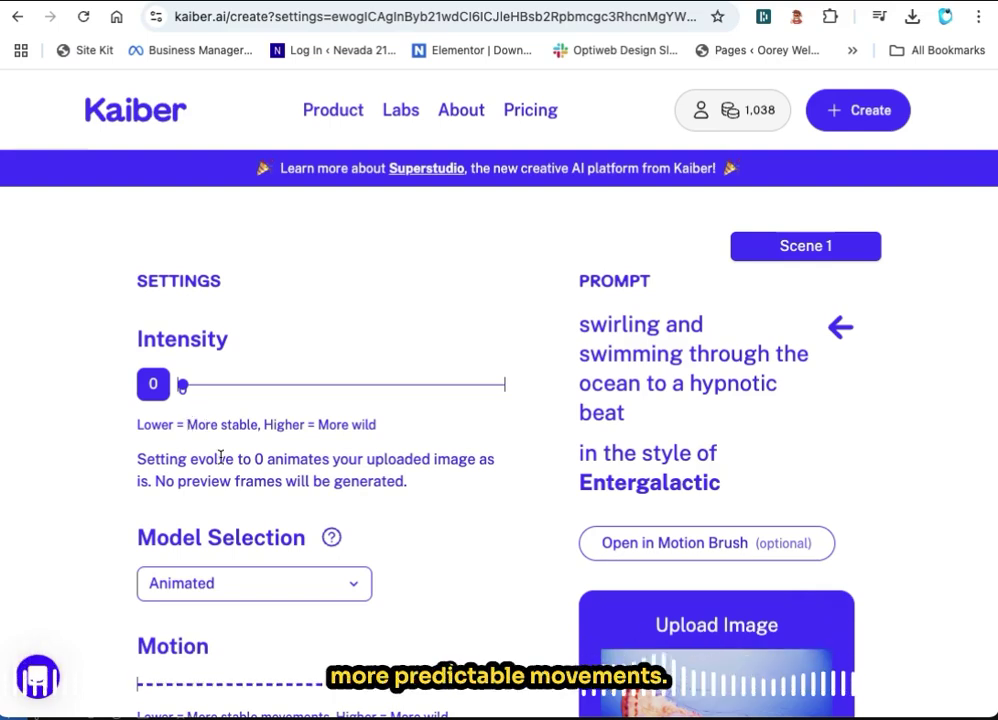
{"action": "left_click_drag", "start_coordinate": [181, 387], "coordinate": [330, 390]}
{"action": "scroll", "coordinate": [488, 516], "scroll_direction": "down", "scroll_amount": 1}
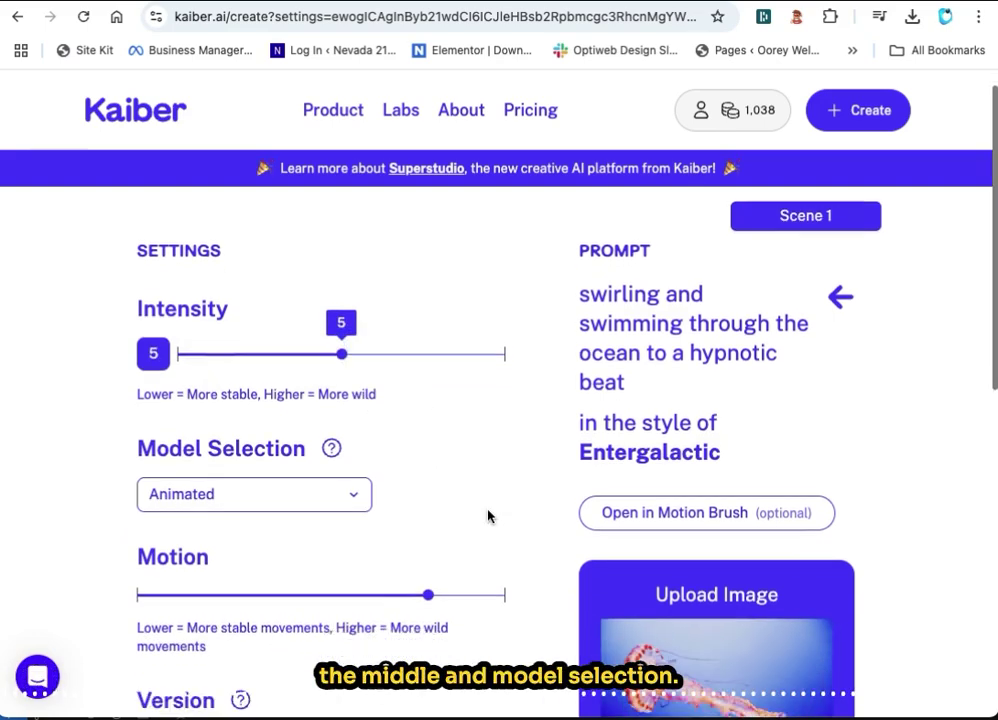
{"action": "scroll", "coordinate": [470, 495], "scroll_direction": "down", "scroll_amount": 2}
{"action": "mouse_move", "coordinate": [331, 377]}
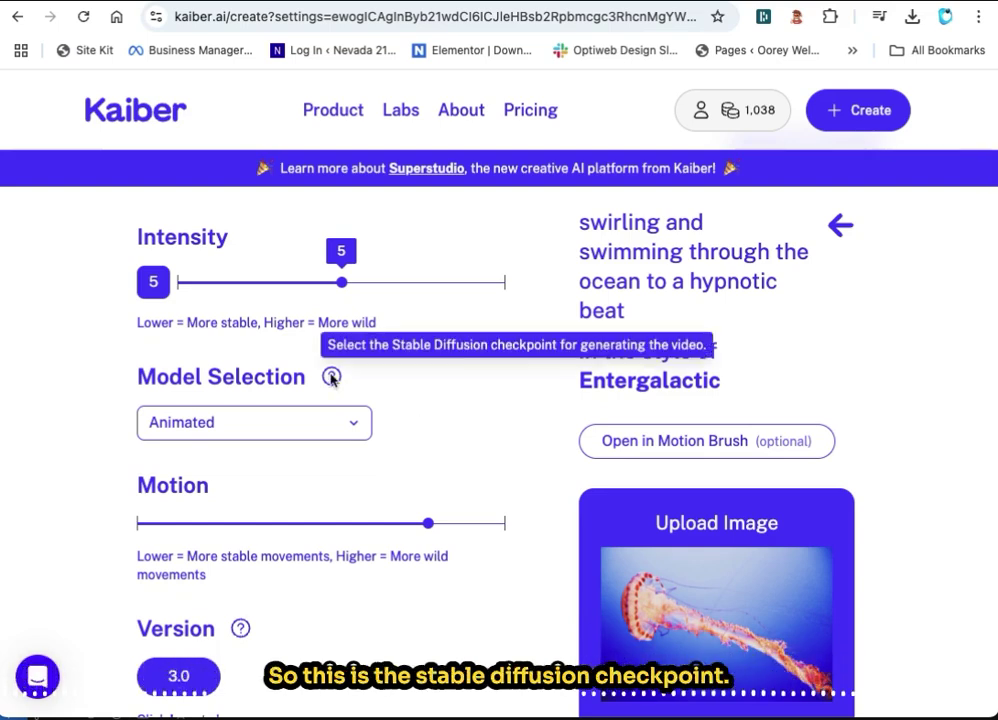
{"action": "left_click", "coordinate": [349, 425]}
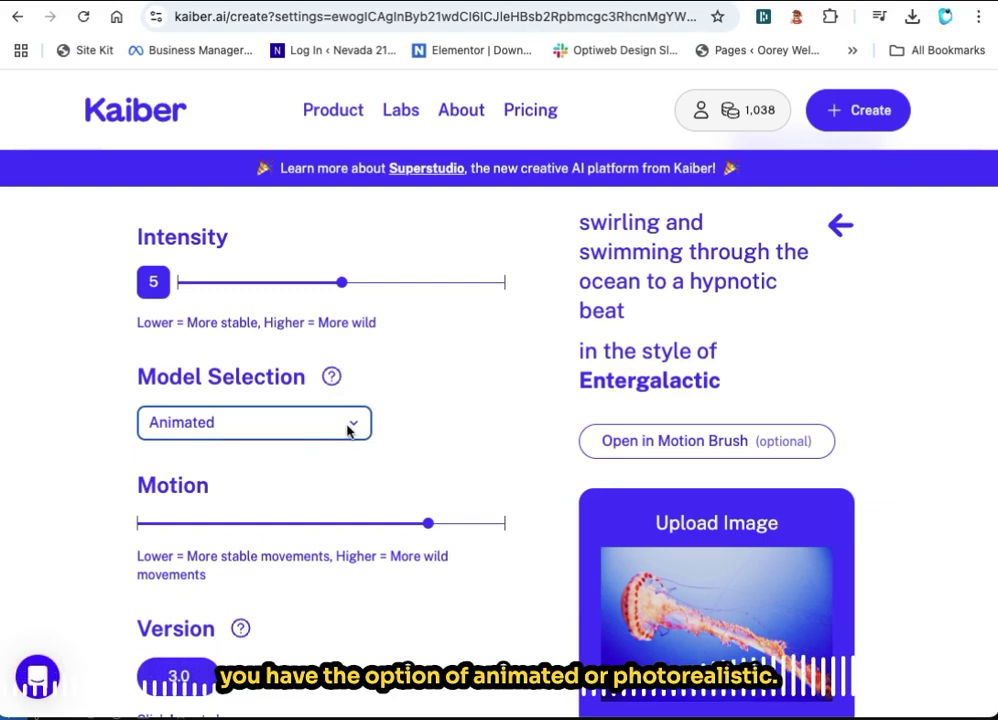
{"action": "left_click", "coordinate": [434, 399]}
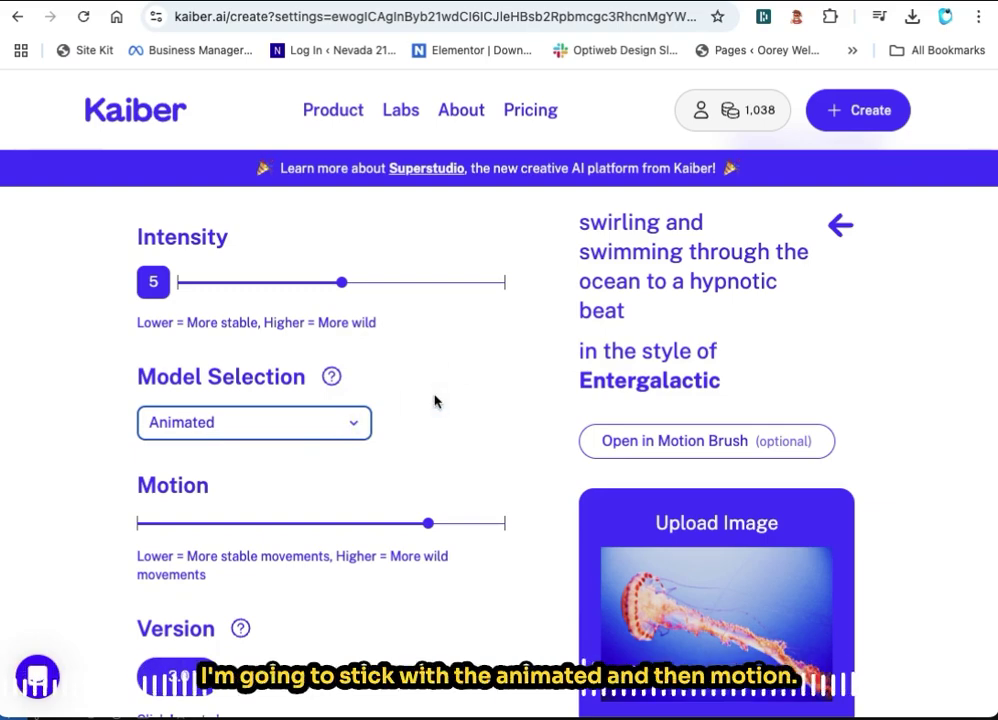
{"action": "scroll", "coordinate": [434, 400], "scroll_direction": "down", "scroll_amount": 3}
{"action": "scroll", "coordinate": [434, 401], "scroll_direction": "up", "scroll_amount": 3}
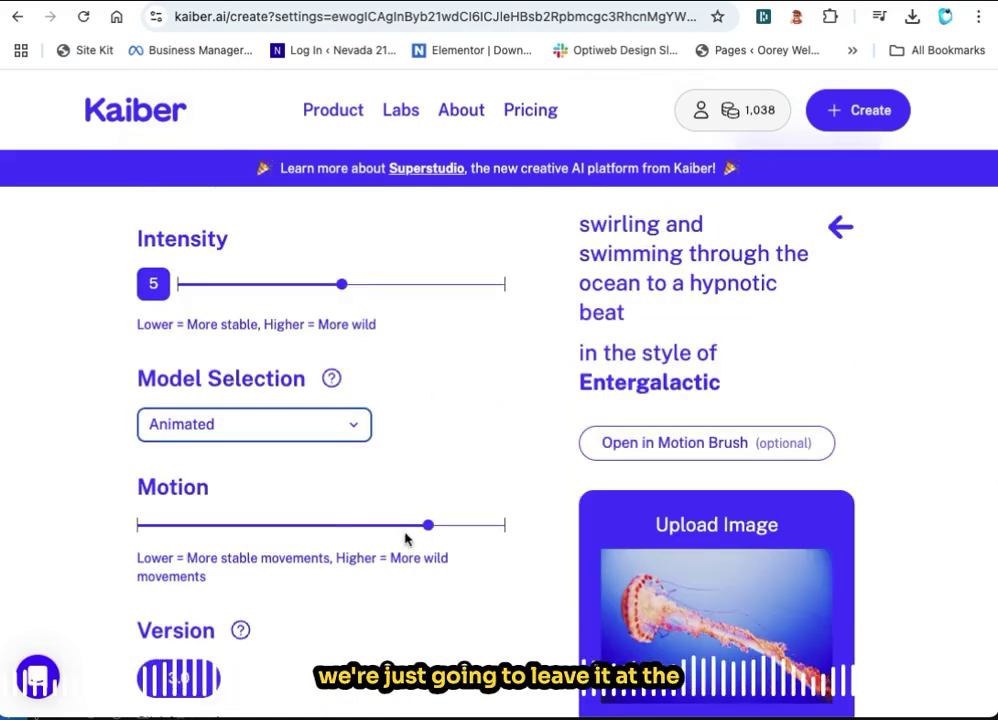
{"action": "scroll", "coordinate": [421, 560], "scroll_direction": "down", "scroll_amount": 3}
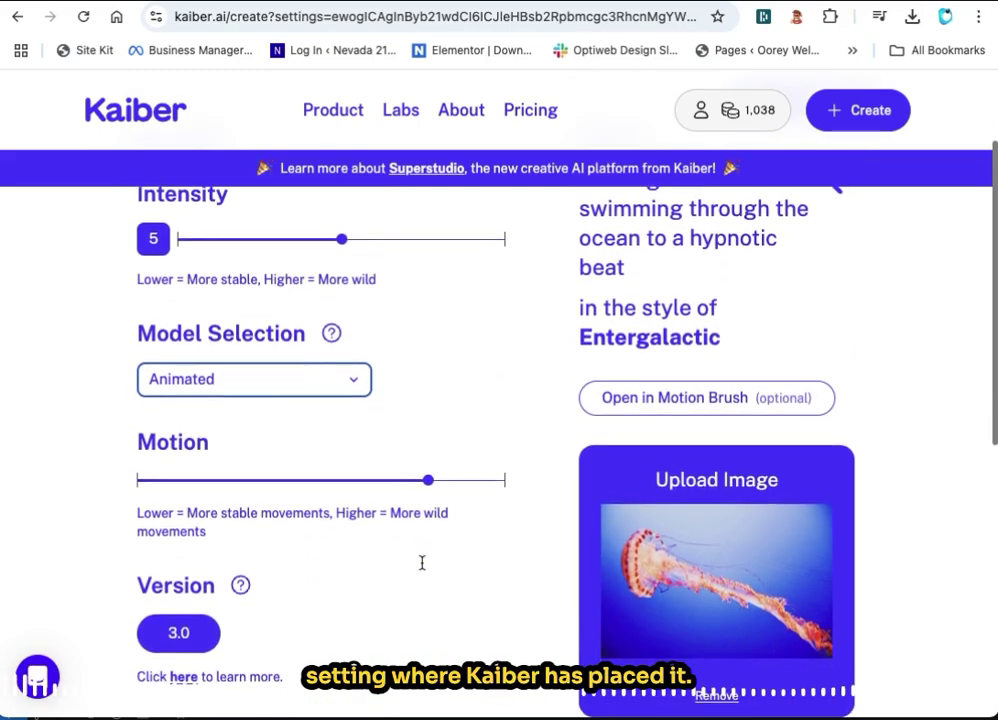
{"action": "scroll", "coordinate": [421, 569], "scroll_direction": "down", "scroll_amount": 2}
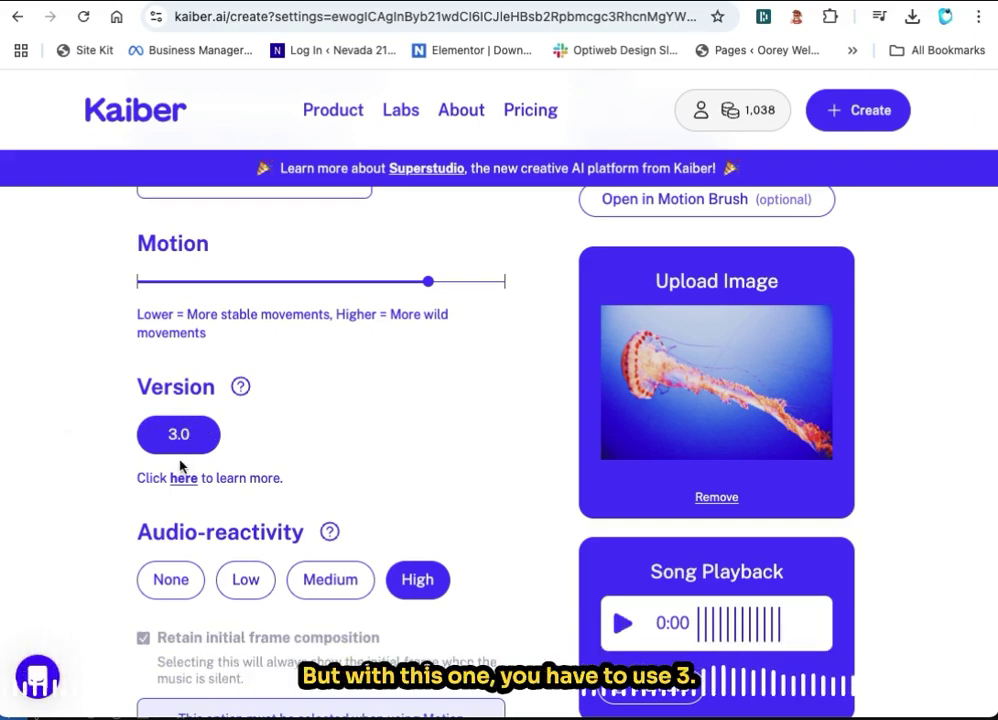
{"action": "scroll", "coordinate": [203, 439], "scroll_direction": "down", "scroll_amount": 1}
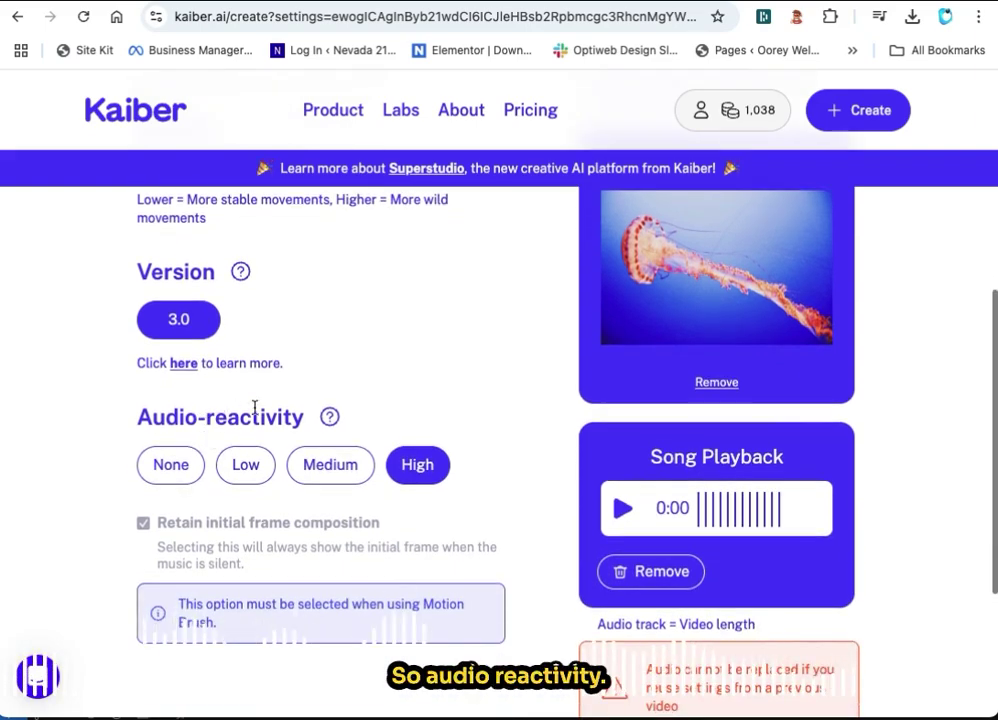
{"action": "mouse_move", "coordinate": [333, 420]}
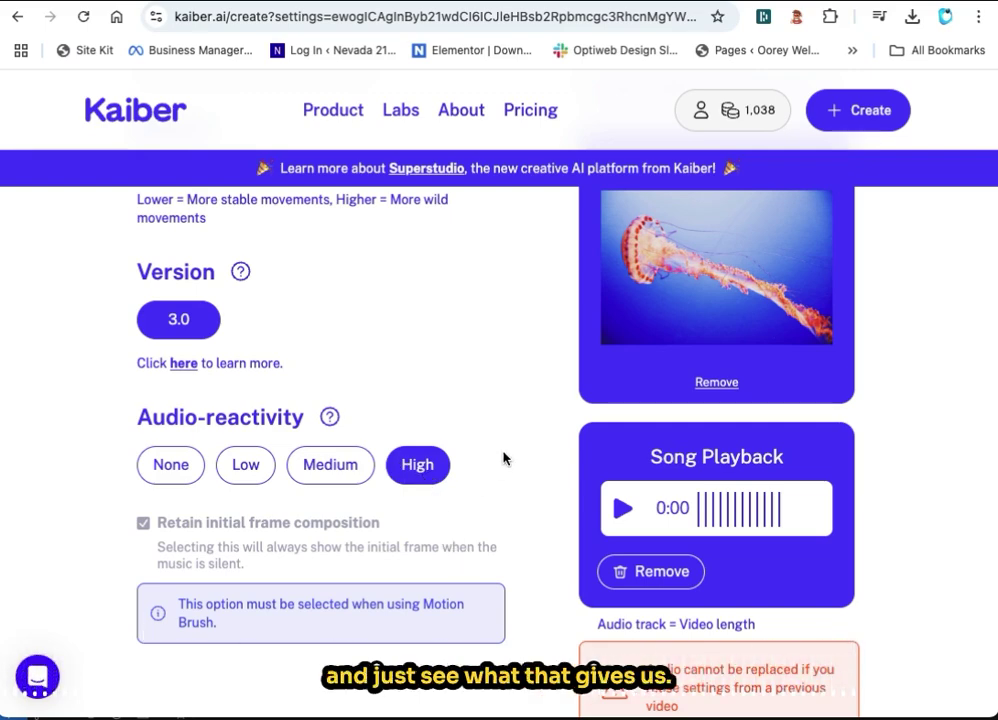
{"action": "scroll", "coordinate": [503, 459], "scroll_direction": "down", "scroll_amount": 1}
{"action": "scroll", "coordinate": [503, 459], "scroll_direction": "down", "scroll_amount": 3}
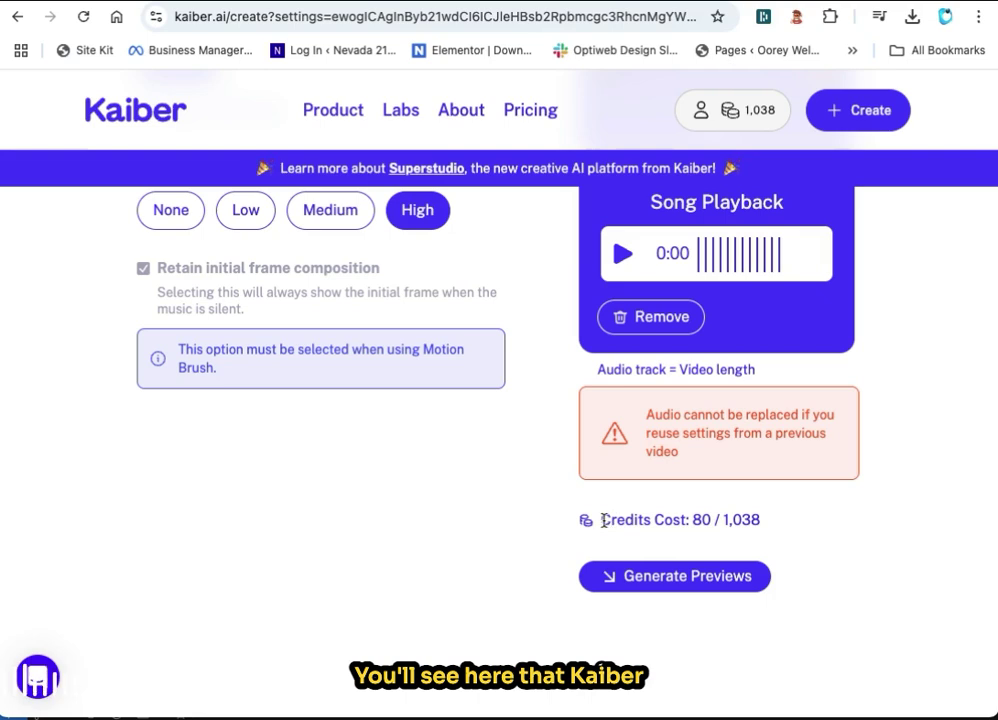
{"action": "left_click_drag", "start_coordinate": [603, 520], "coordinate": [659, 515]}
{"action": "left_click", "coordinate": [780, 528]}
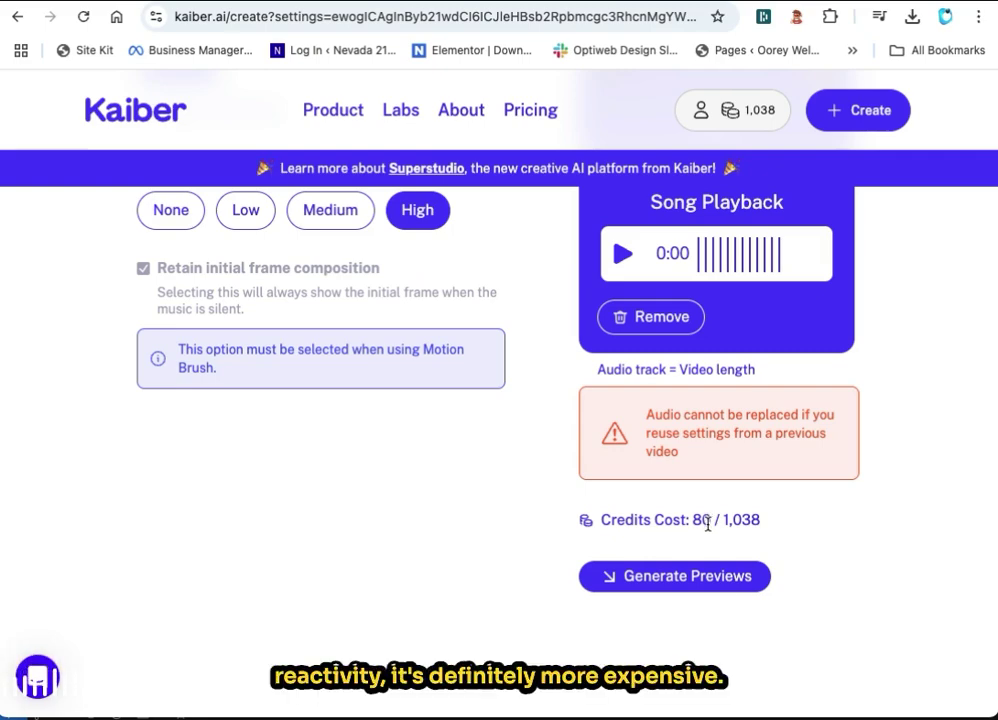
Generate the jellyfish video's preview frames for 80 credits
{"action": "left_click", "coordinate": [713, 580]}
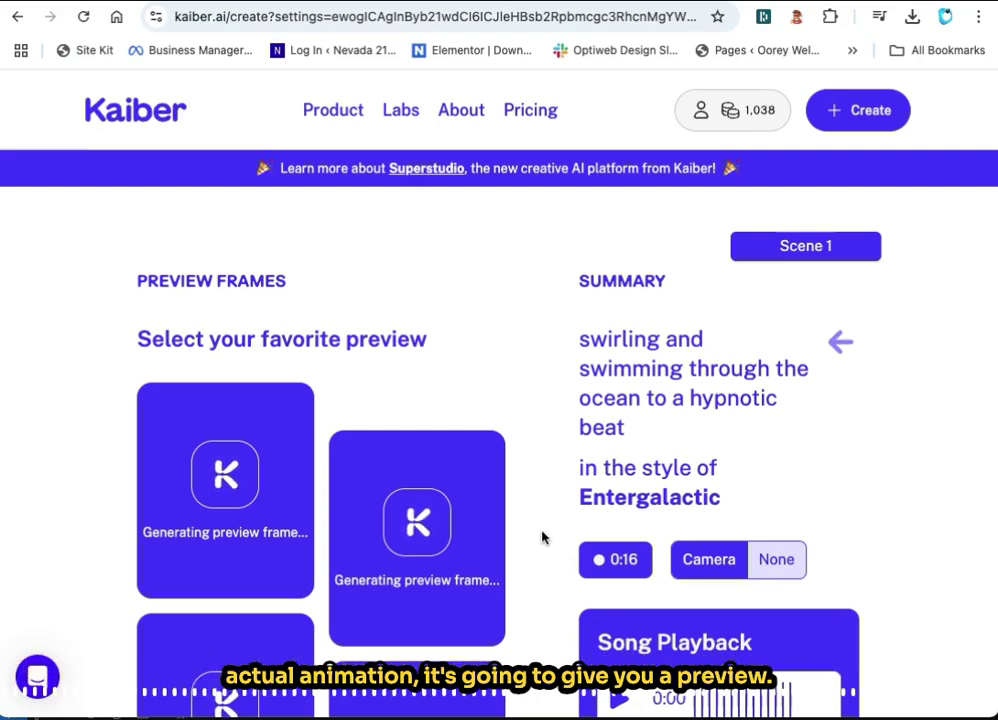
{"action": "scroll", "coordinate": [541, 538], "scroll_direction": "down", "scroll_amount": 1}
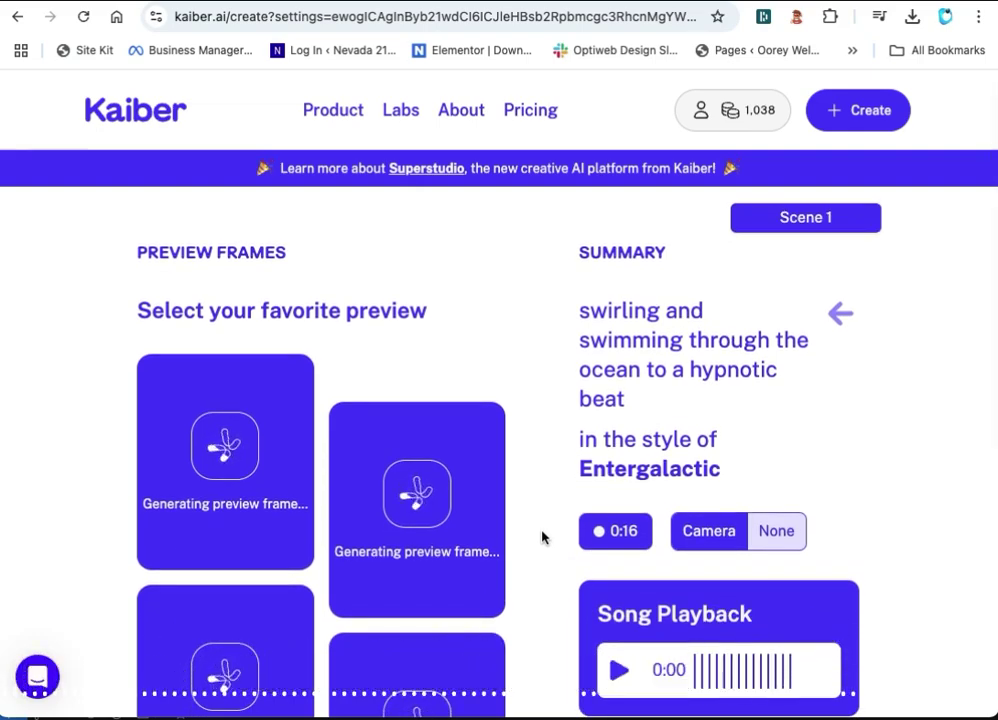
Pick the top-right preview as favourite, then return to the prompt and settings editor
{"action": "scroll", "coordinate": [541, 538], "scroll_direction": "down", "scroll_amount": 2}
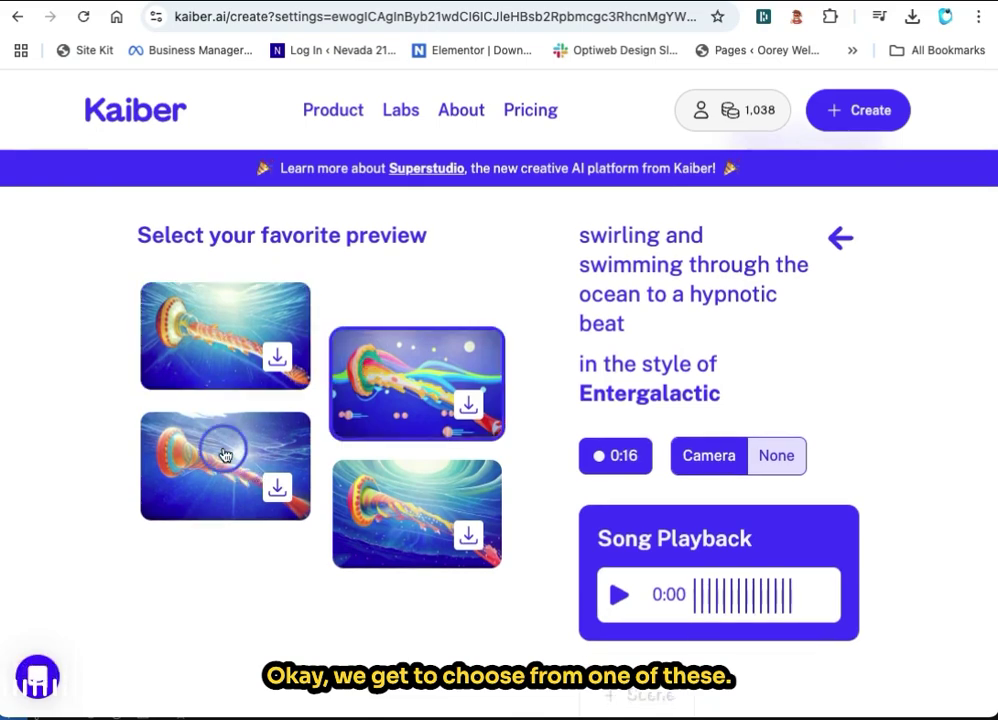
{"action": "left_click", "coordinate": [178, 320]}
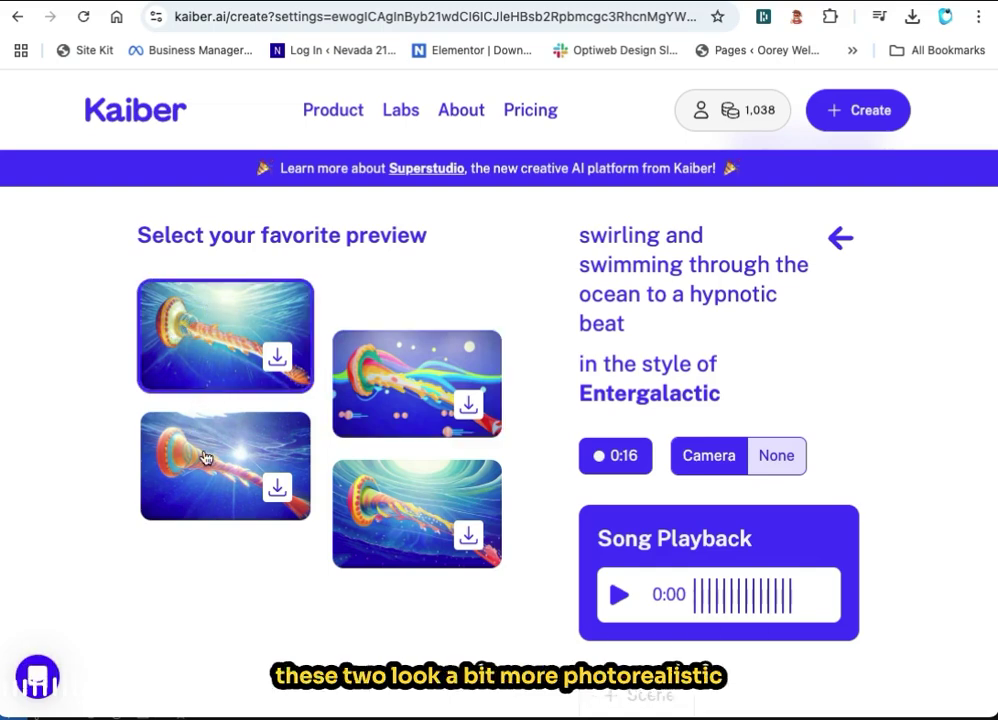
{"action": "left_click", "coordinate": [377, 388]}
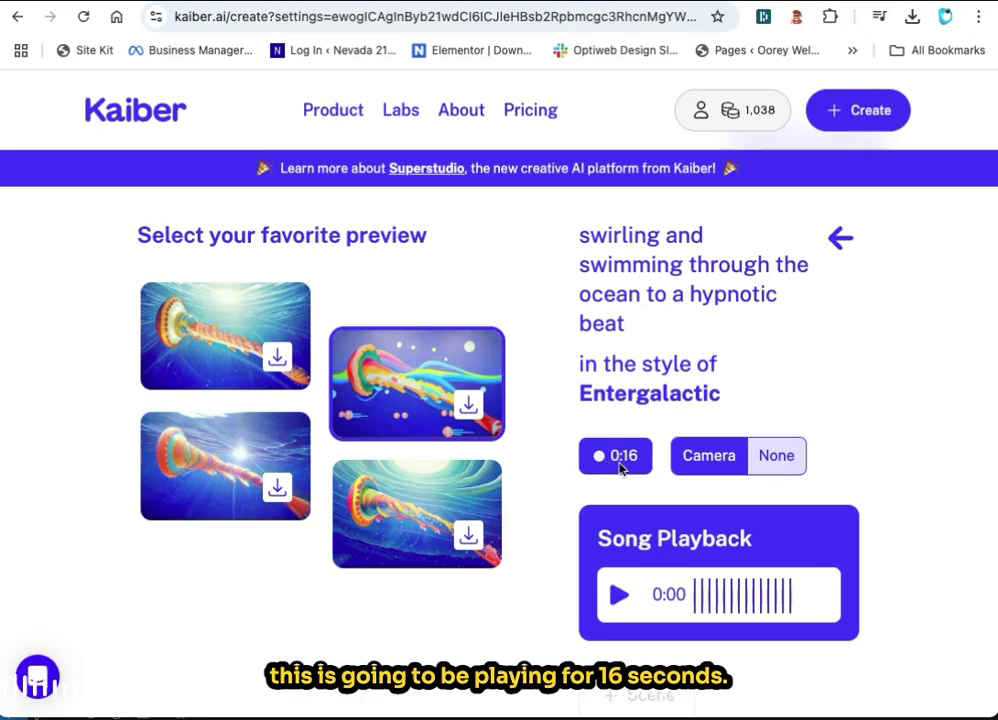
{"action": "left_click", "coordinate": [840, 237]}
Reopen the video settings and generate a fresh set of previews
{"action": "scroll", "coordinate": [403, 503], "scroll_direction": "down", "scroll_amount": 3}
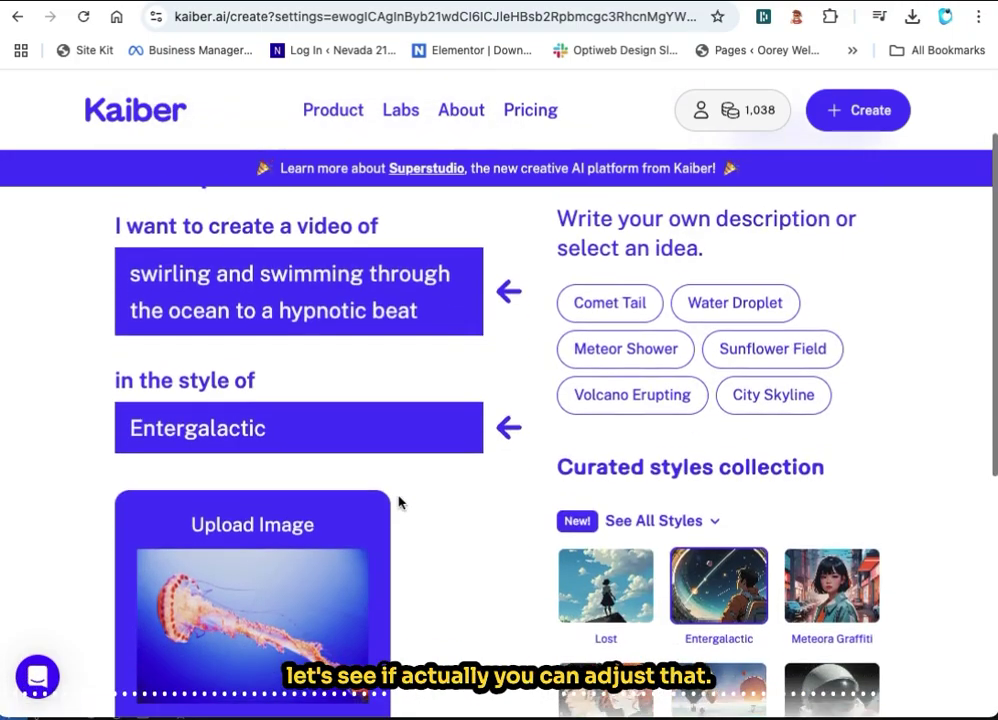
{"action": "scroll", "coordinate": [399, 502], "scroll_direction": "down", "scroll_amount": 5}
{"action": "scroll", "coordinate": [398, 500], "scroll_direction": "up", "scroll_amount": 6}
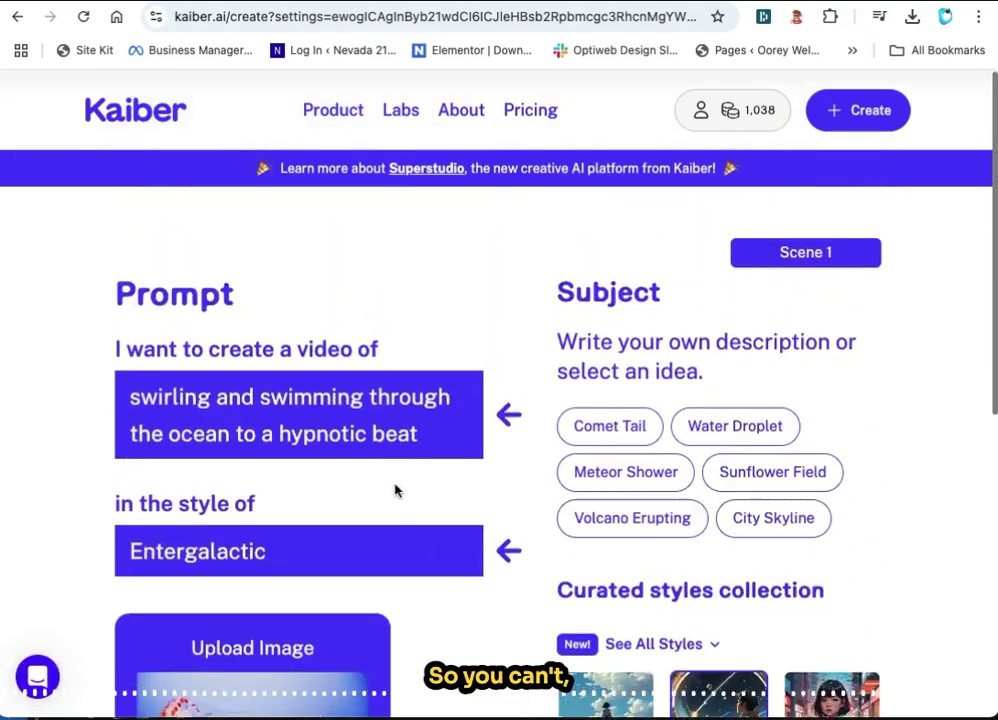
{"action": "scroll", "coordinate": [395, 490], "scroll_direction": "down", "scroll_amount": 5}
{"action": "left_click", "coordinate": [708, 383]}
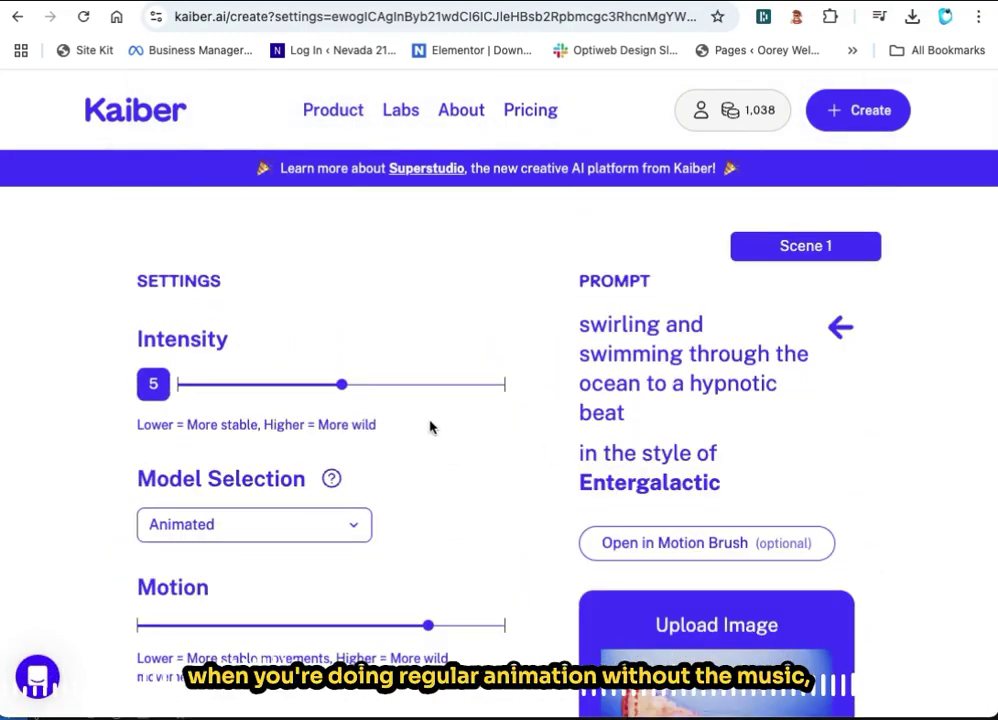
{"action": "scroll", "coordinate": [495, 481], "scroll_direction": "down", "scroll_amount": 5}
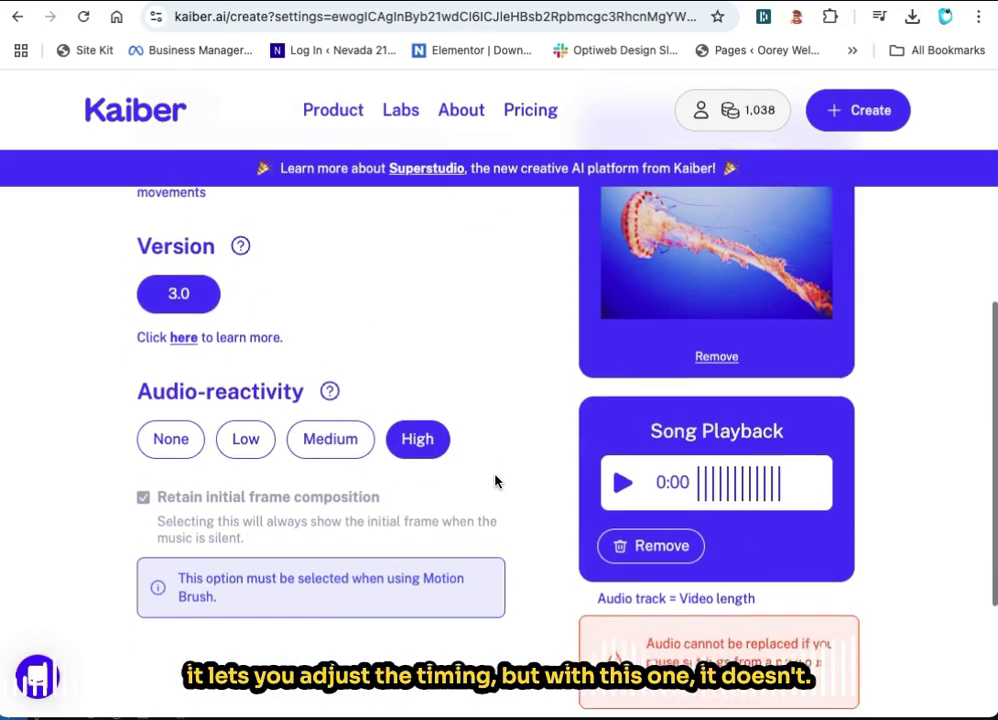
{"action": "scroll", "coordinate": [494, 482], "scroll_direction": "down", "scroll_amount": 3}
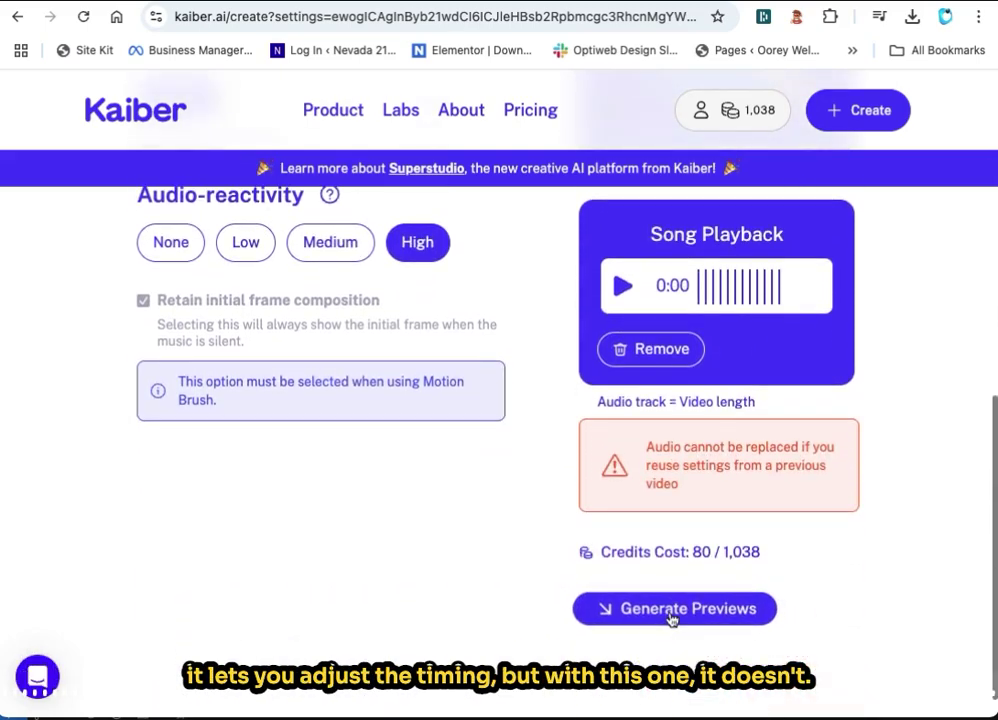
{"action": "left_click", "coordinate": [673, 617]}
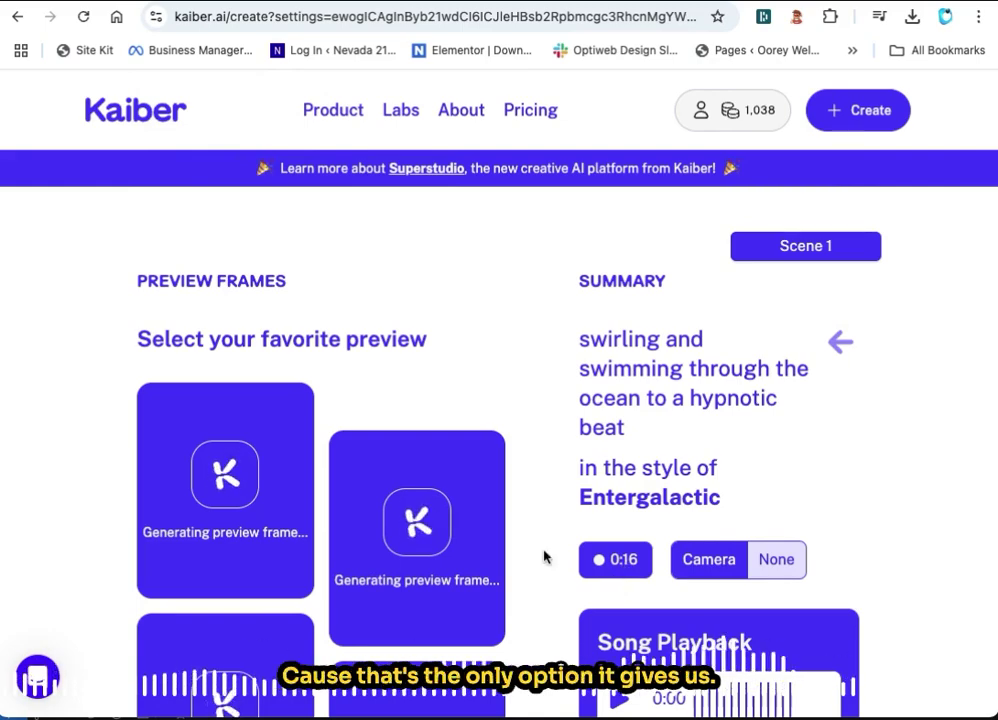
Choose the top-right preview as favourite and start the final video generation
{"action": "scroll", "coordinate": [235, 422], "scroll_direction": "down", "scroll_amount": 1}
{"action": "left_click", "coordinate": [388, 427]}
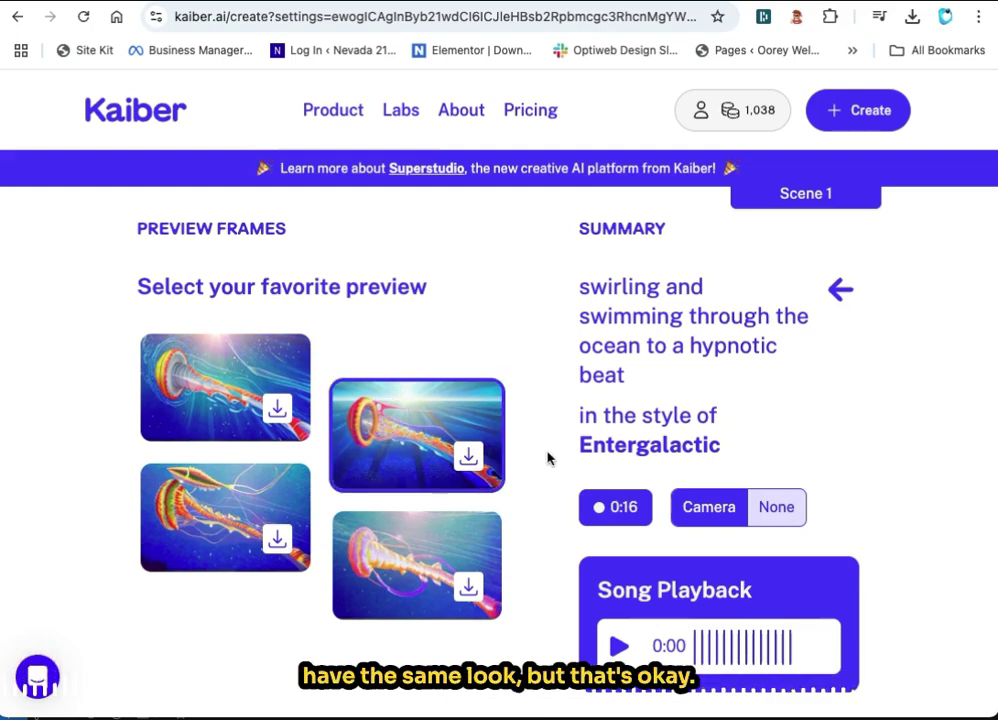
{"action": "scroll", "coordinate": [566, 425], "scroll_direction": "down", "scroll_amount": 2}
{"action": "scroll", "coordinate": [566, 418], "scroll_direction": "down", "scroll_amount": 6}
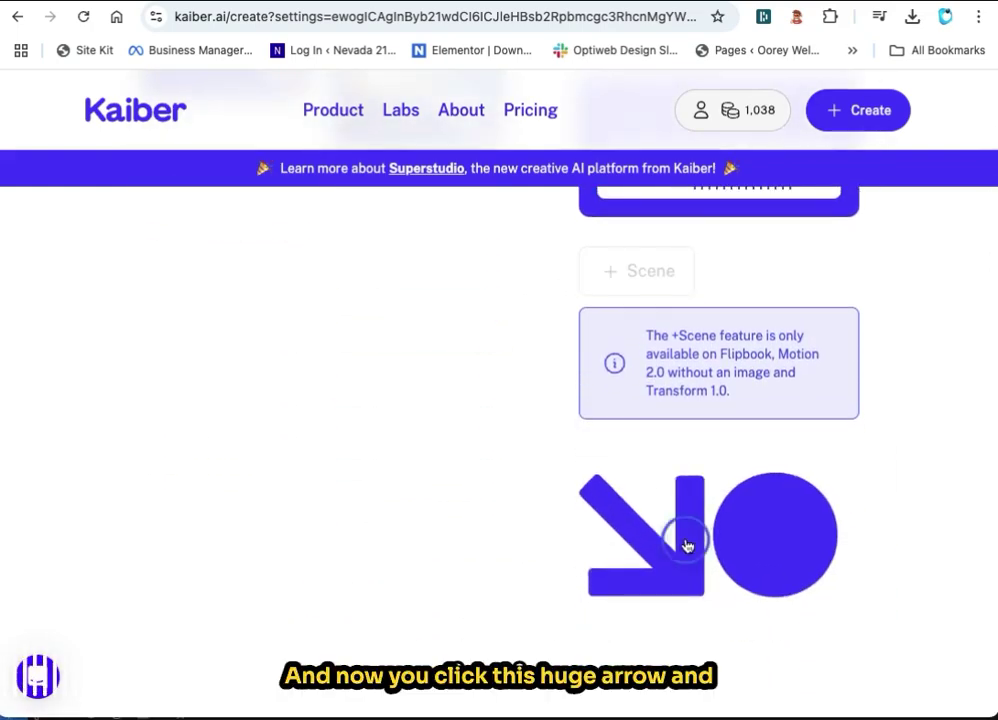
{"action": "left_click", "coordinate": [687, 545]}
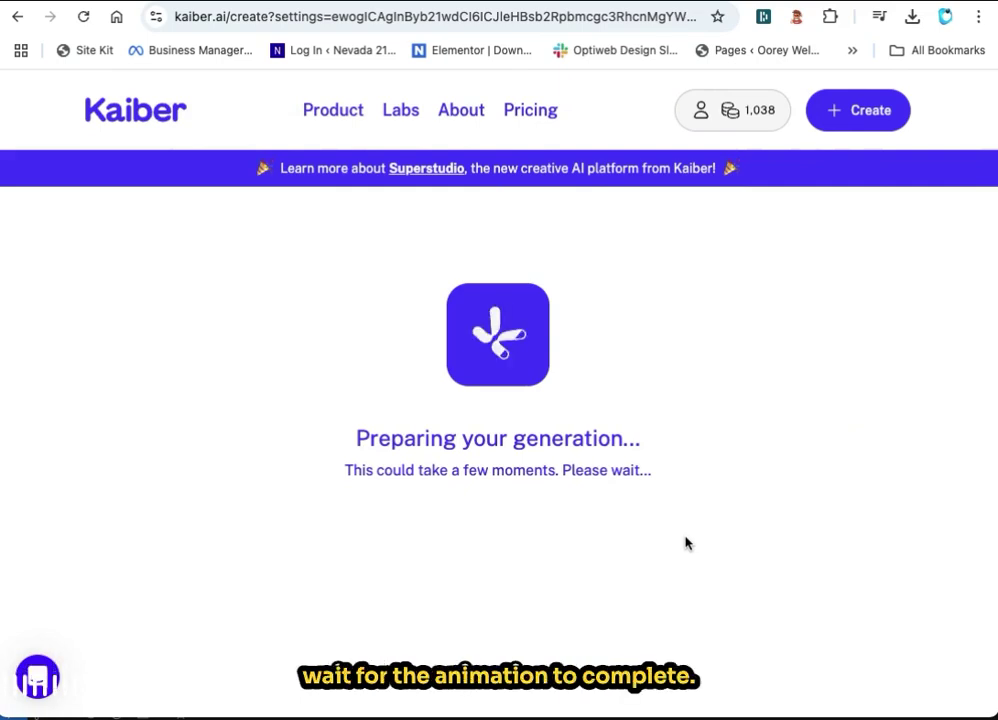